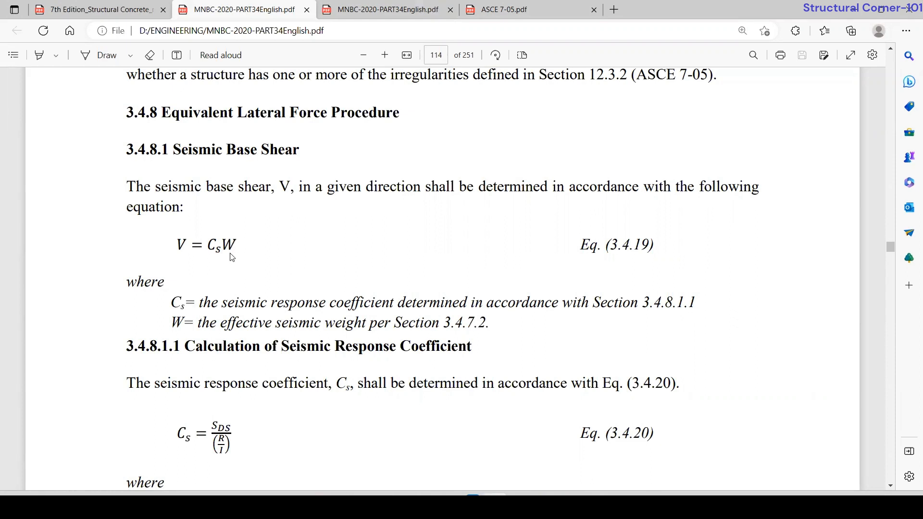
# Find Section 3.4.7.2 Effective Seismic Weight in the building code and examine the total dead load requirement.
pyautogui.scroll(-5, 232, 257)
pyautogui.scroll(5, 212, 247)
pyautogui.scroll(5, 219, 313)
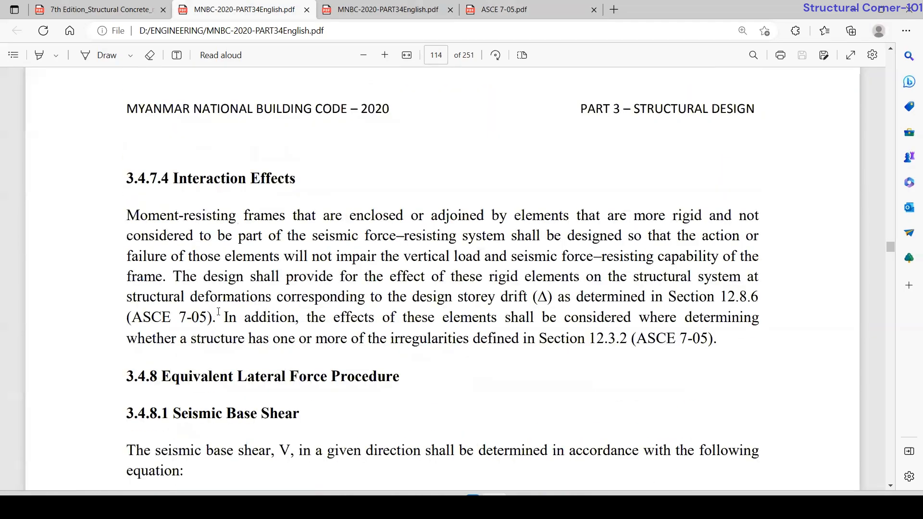
pyautogui.scroll(6, 219, 313)
pyautogui.scroll(8, 218, 314)
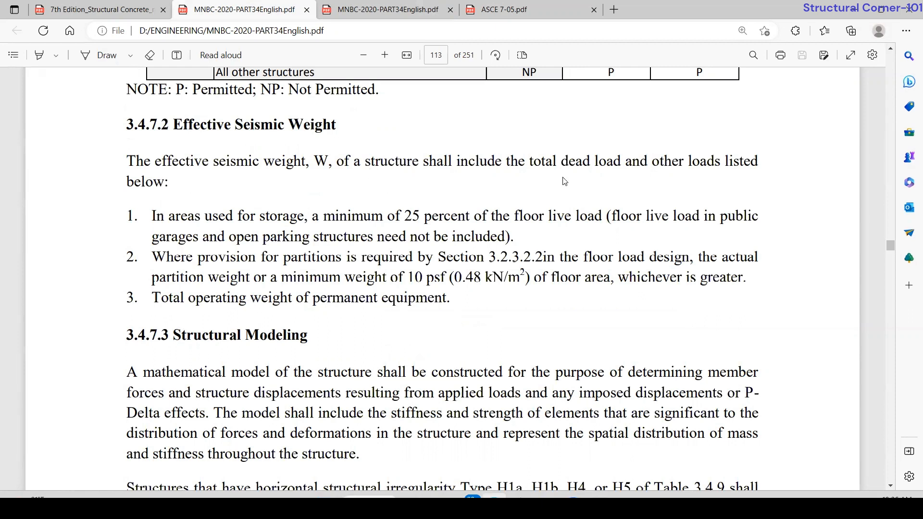
pyautogui.moveTo(530, 163); pyautogui.dragTo(622, 164)
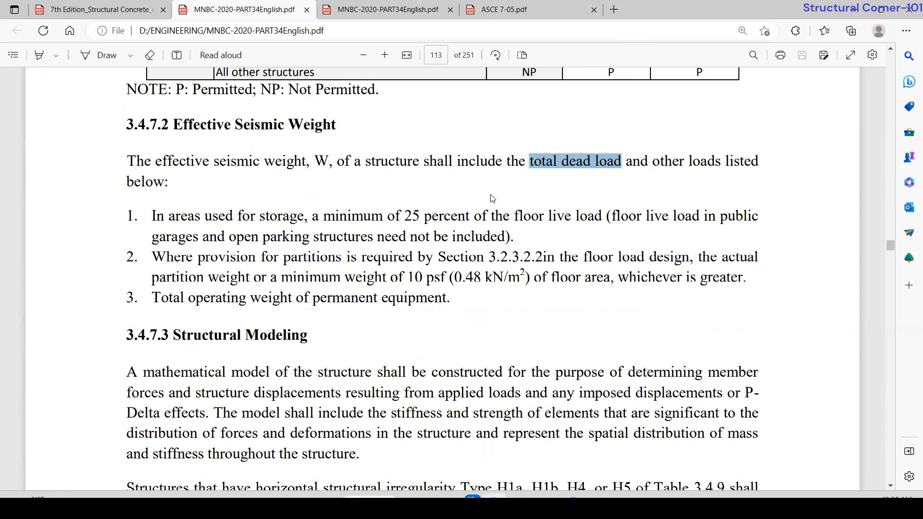
pyautogui.click(491, 198)
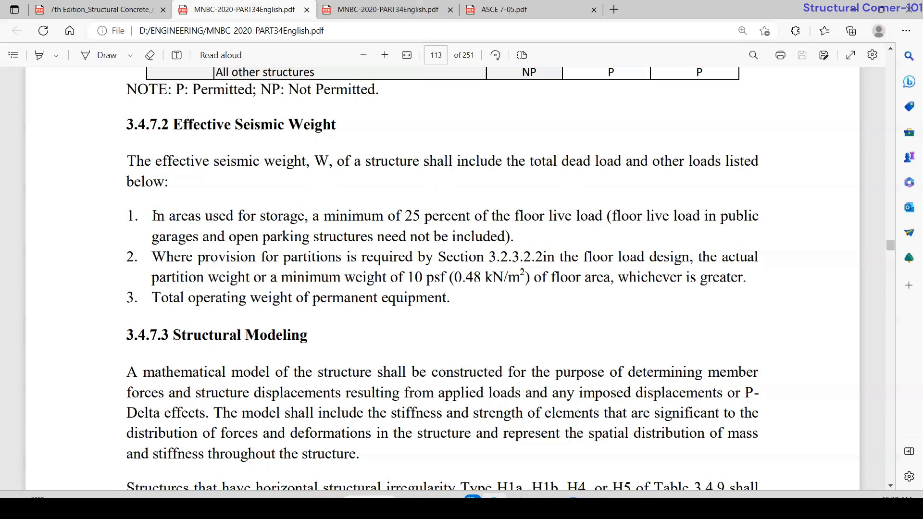
# Examine the storage-area live load and minimum partition weight provisions listed under Effective Seismic Weight.
pyautogui.moveTo(152, 215); pyautogui.dragTo(306, 217)
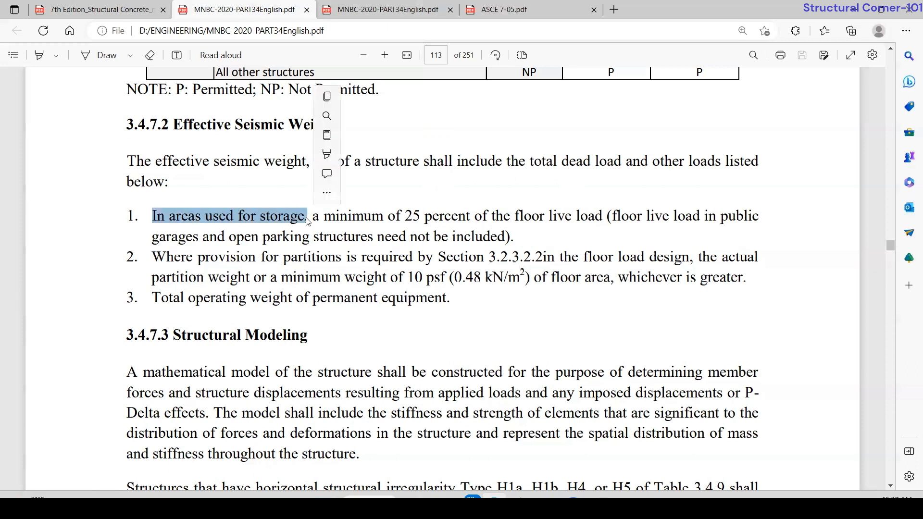
pyautogui.click(382, 201)
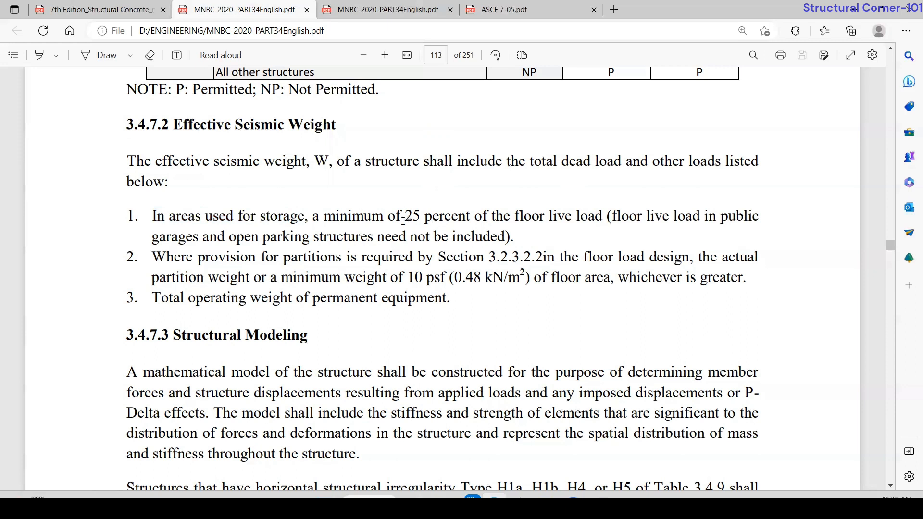
pyautogui.moveTo(395, 217); pyautogui.dragTo(429, 218)
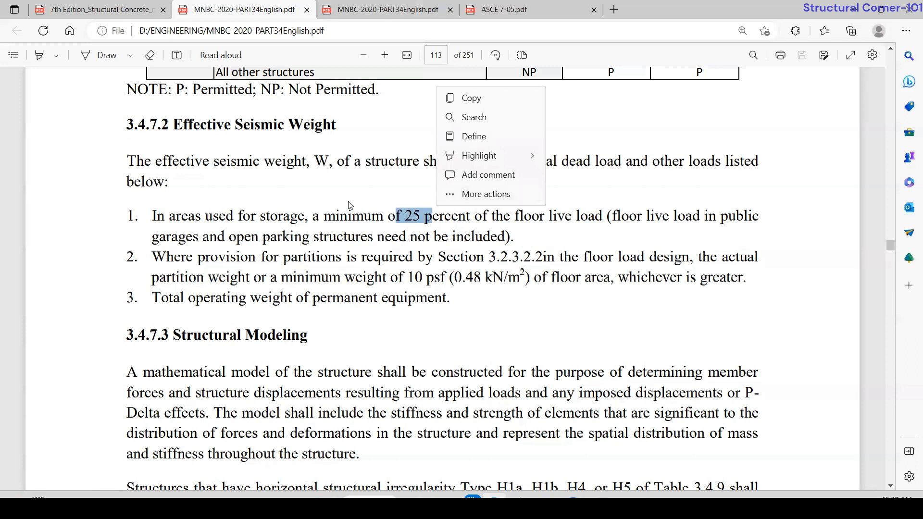
pyautogui.click(323, 198)
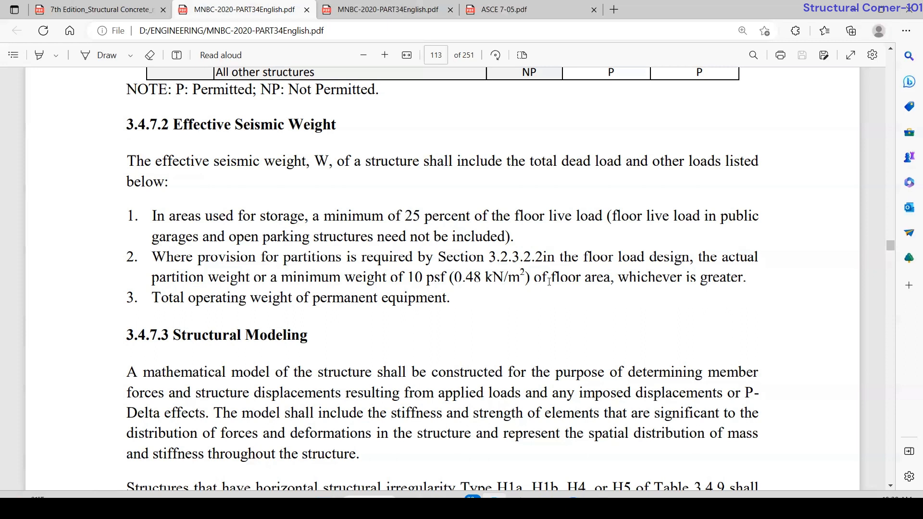
pyautogui.moveTo(445, 279); pyautogui.dragTo(407, 277)
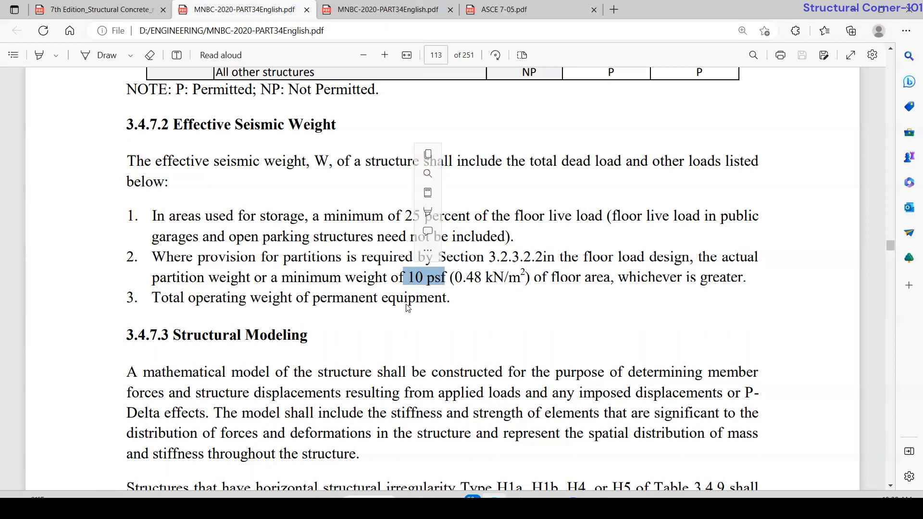
pyautogui.click(353, 319)
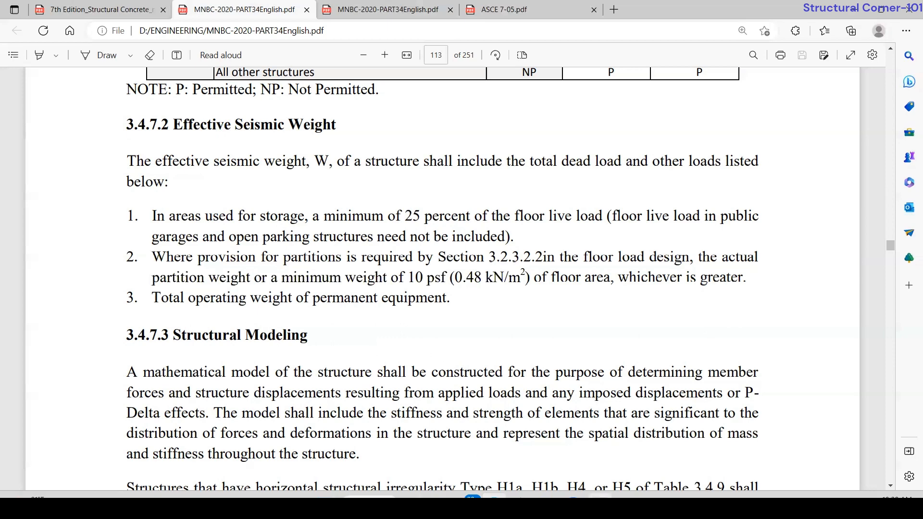
# Glance at the ETABS building model and review the code's storage live load, partition weight and permanent equipment items again.
pyautogui.click(600, 495)
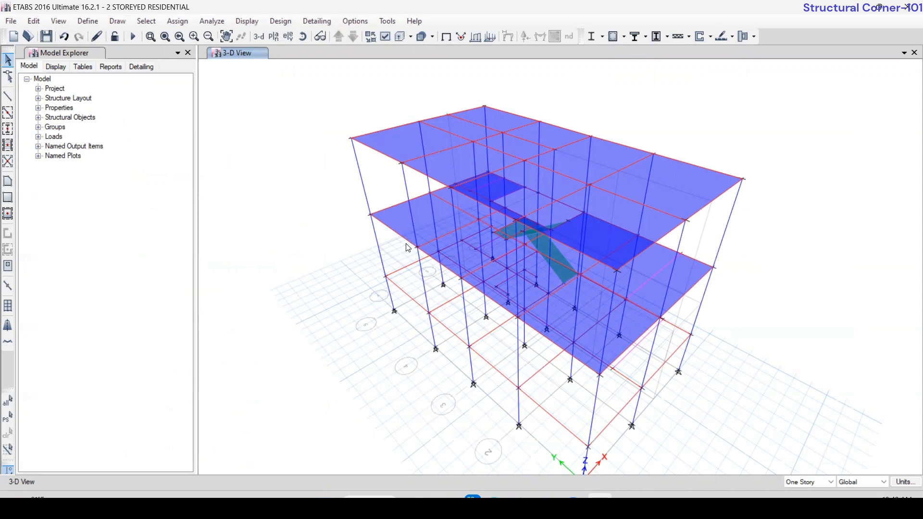
pyautogui.click(495, 506)
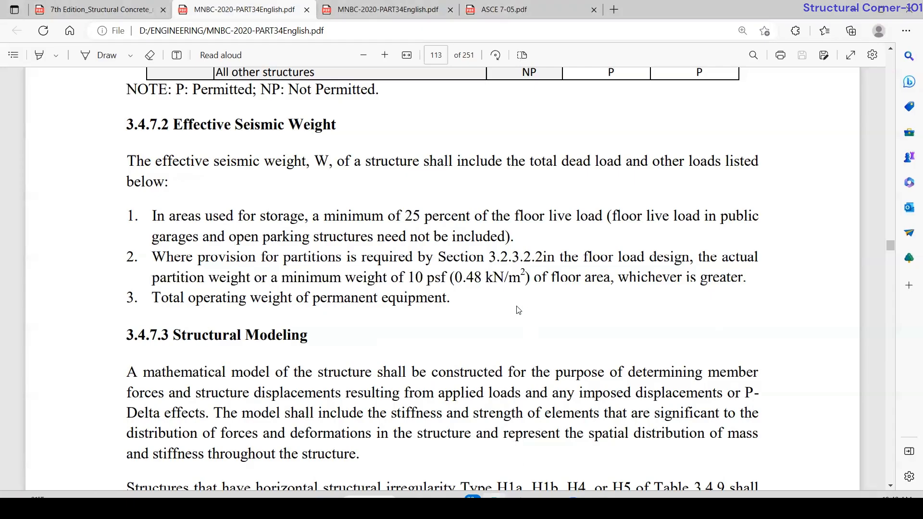
pyautogui.moveTo(389, 216); pyautogui.dragTo(461, 216)
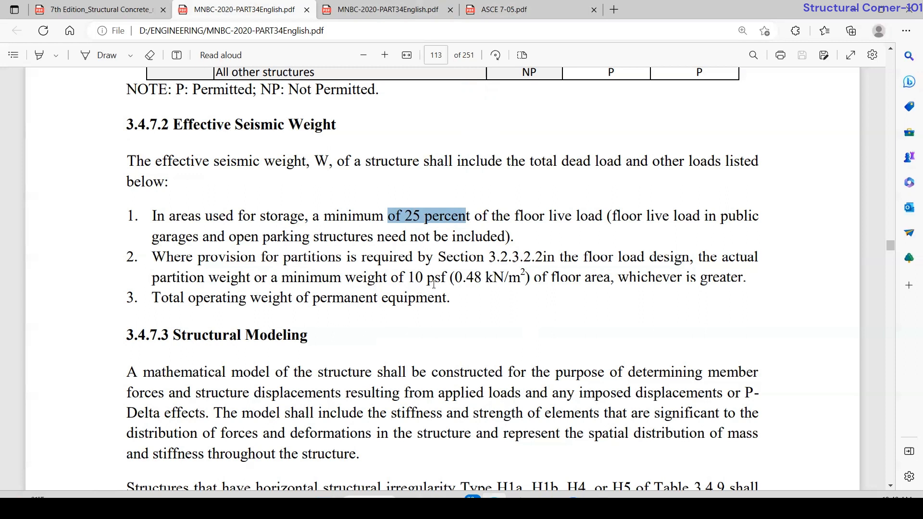
pyautogui.moveTo(445, 280); pyautogui.dragTo(427, 279)
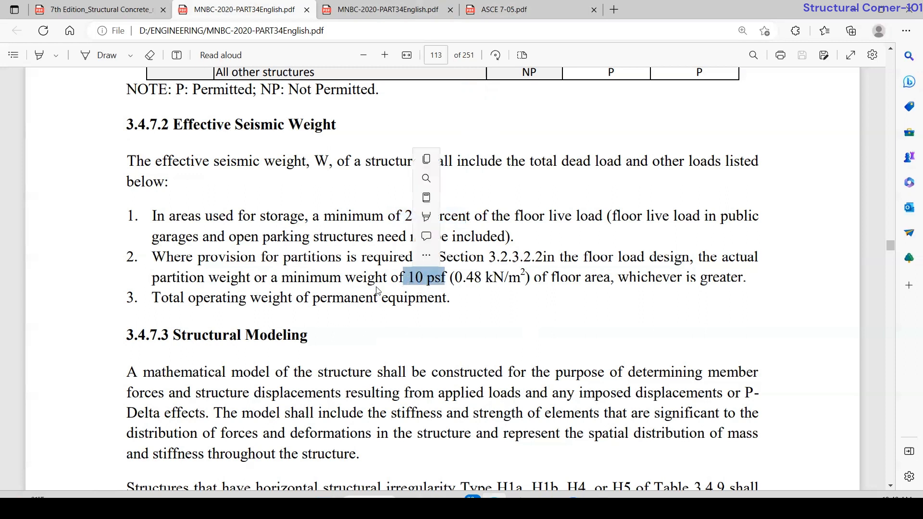
pyautogui.moveTo(162, 300); pyautogui.dragTo(345, 299)
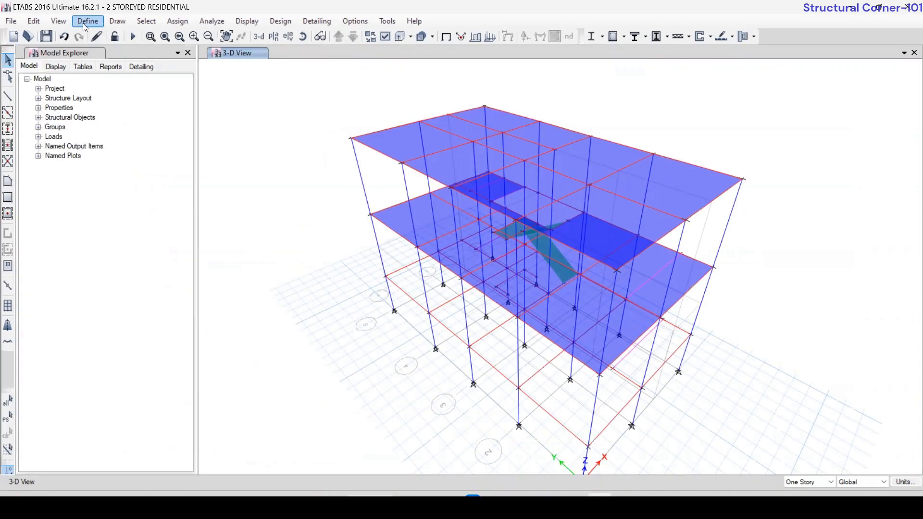
# In ETABS, open mass source MsSrc1 for modification, exclude Additional Mass and include Specified Load Patterns alongside Element Self Mass.
pyautogui.click(84, 25)
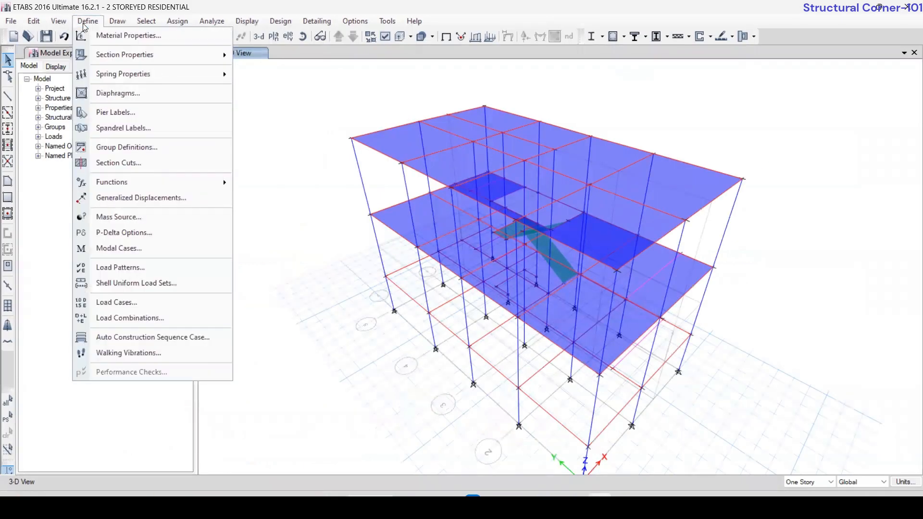
pyautogui.click(116, 219)
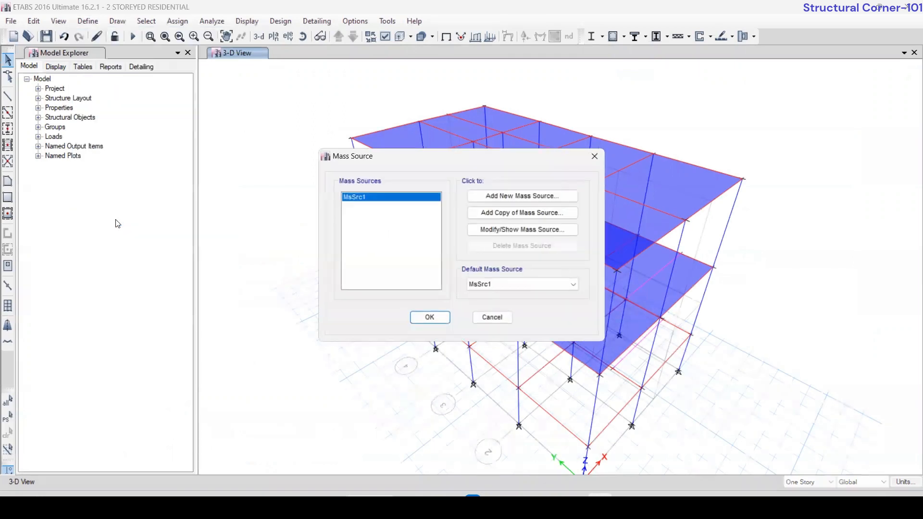
pyautogui.moveTo(457, 154); pyautogui.dragTo(246, 128)
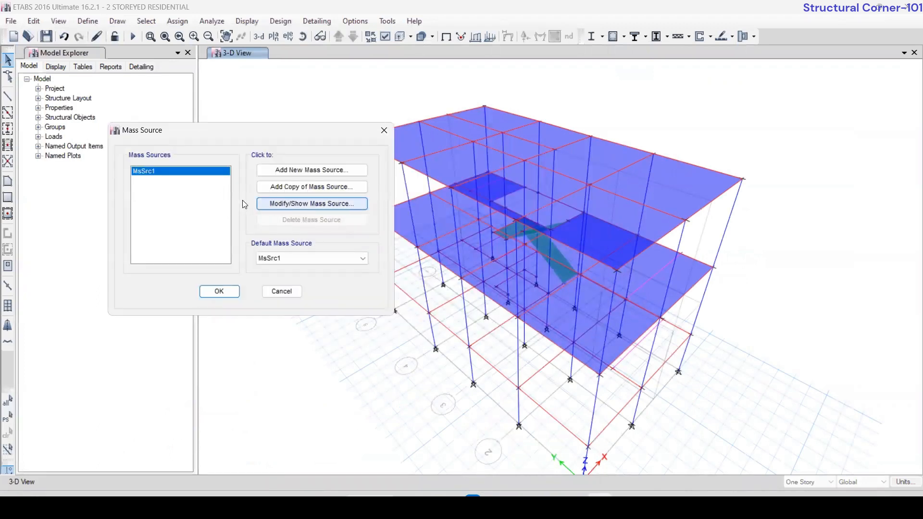
pyautogui.click(288, 204)
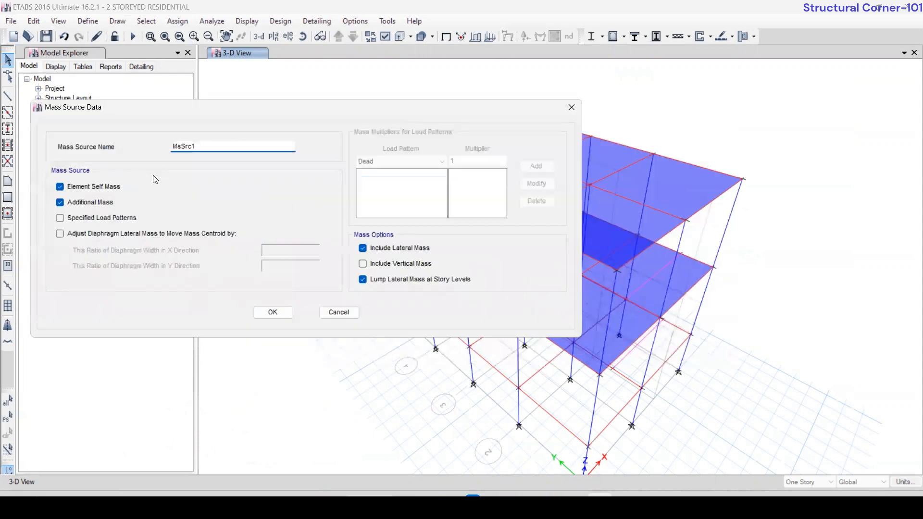
pyautogui.click(61, 204)
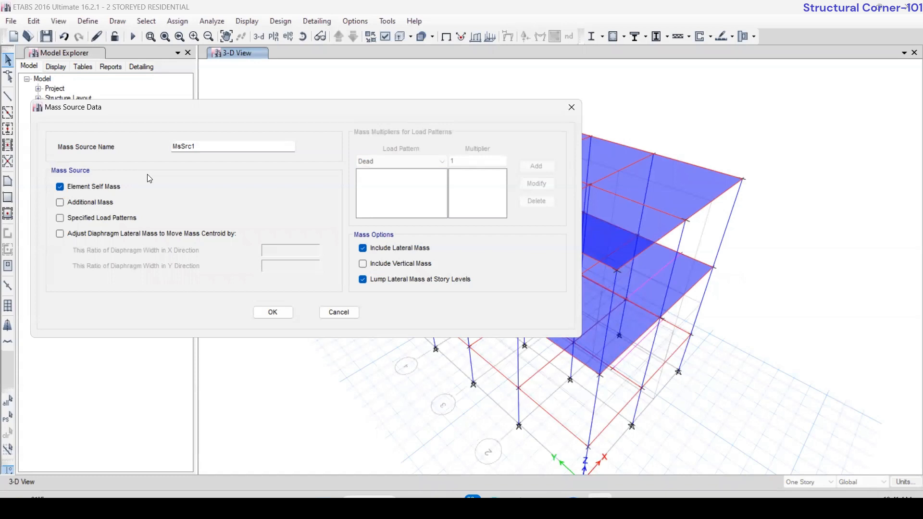
pyautogui.click(60, 219)
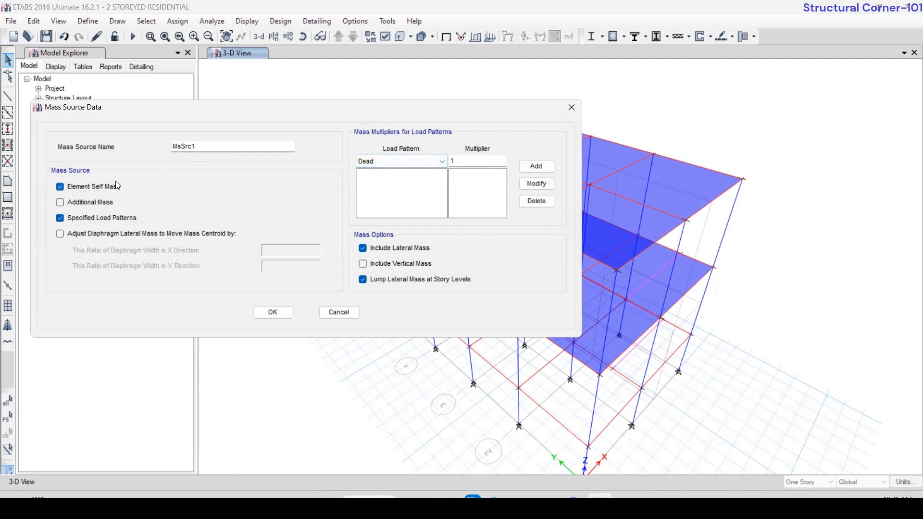
# Add the Finish and Wall load patterns to the mass source, each with a multiplier of 1.
pyautogui.click(415, 165)
pyautogui.click(413, 163)
pyautogui.click(414, 163)
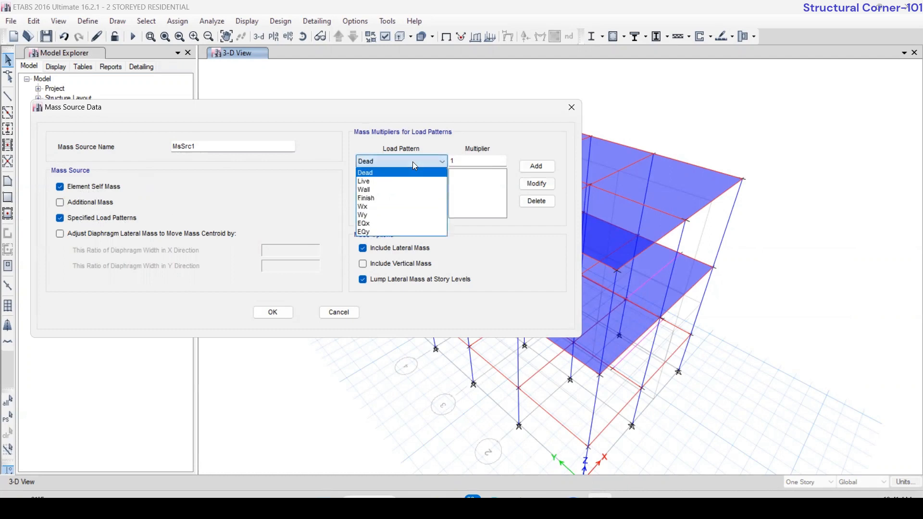
pyautogui.click(393, 198)
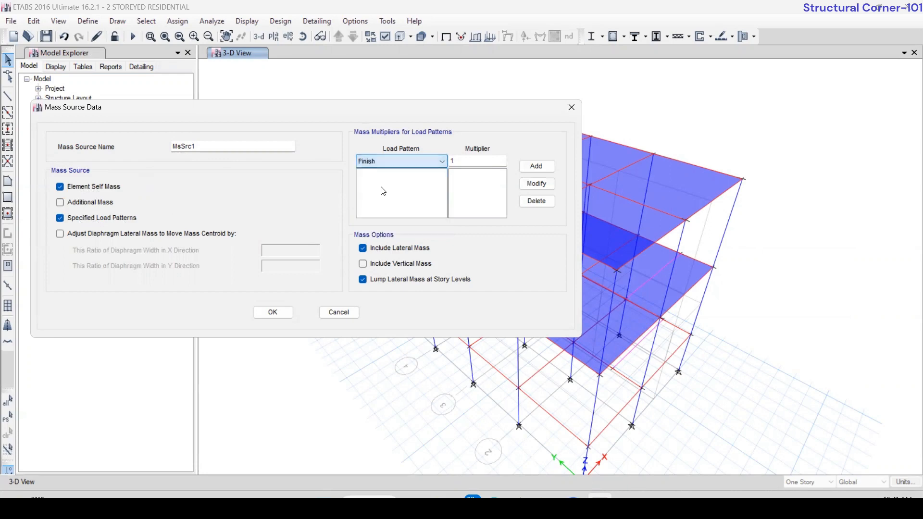
pyautogui.click(528, 168)
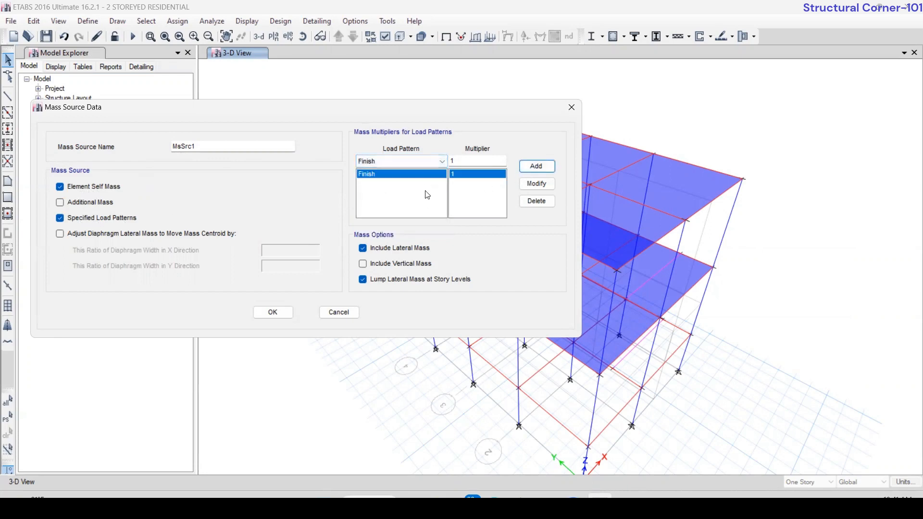
pyautogui.click(416, 162)
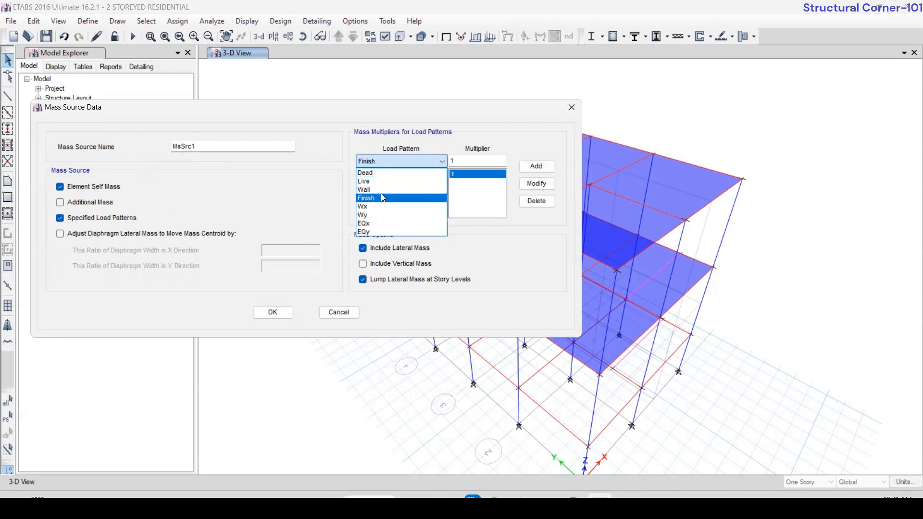
pyautogui.click(381, 192)
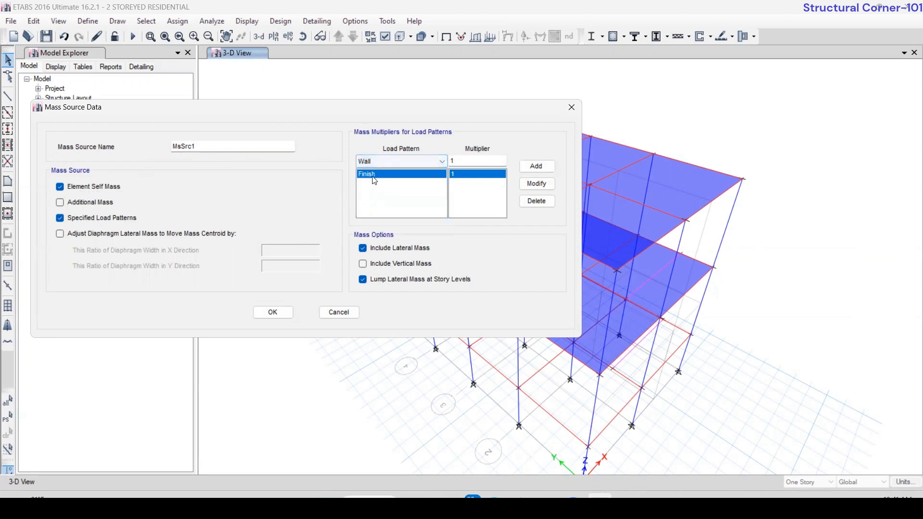
pyautogui.click(531, 167)
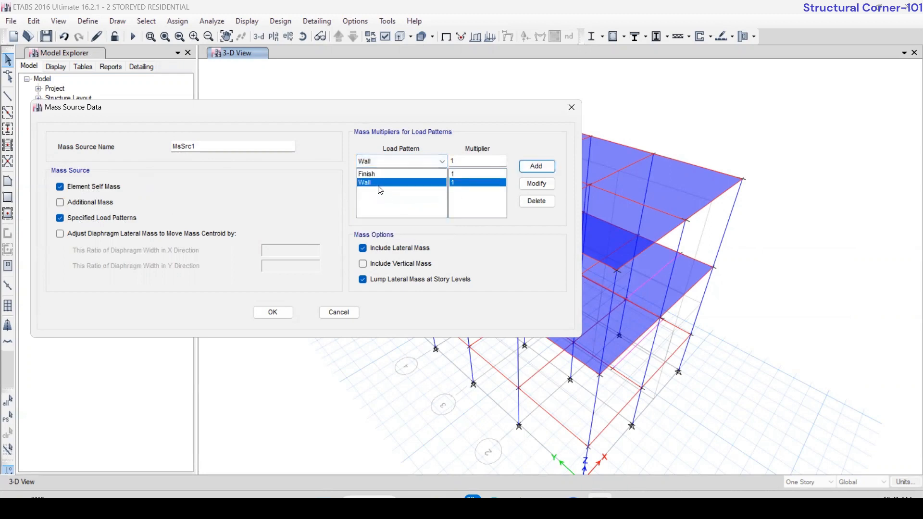
# Try the Live load pattern with a 0.25 multiplier in the mass source and delete that entry again.
pyautogui.click(401, 163)
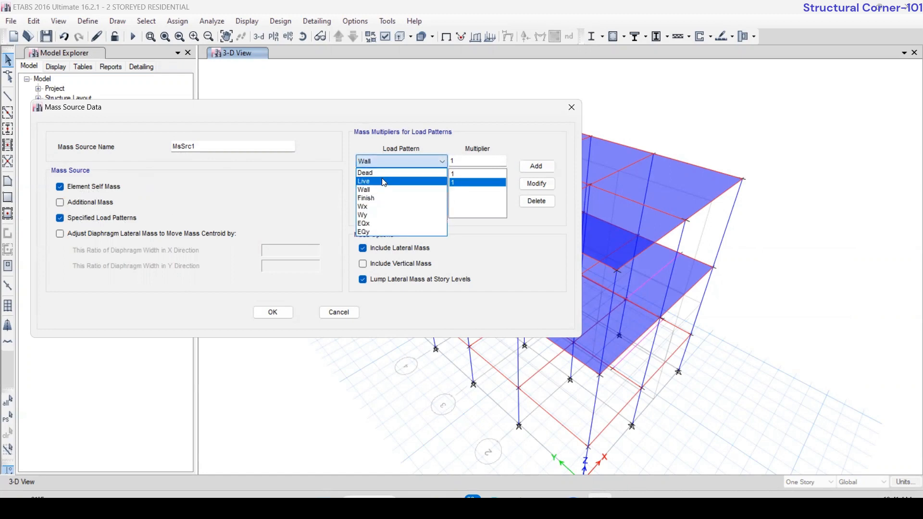
pyautogui.click(377, 182)
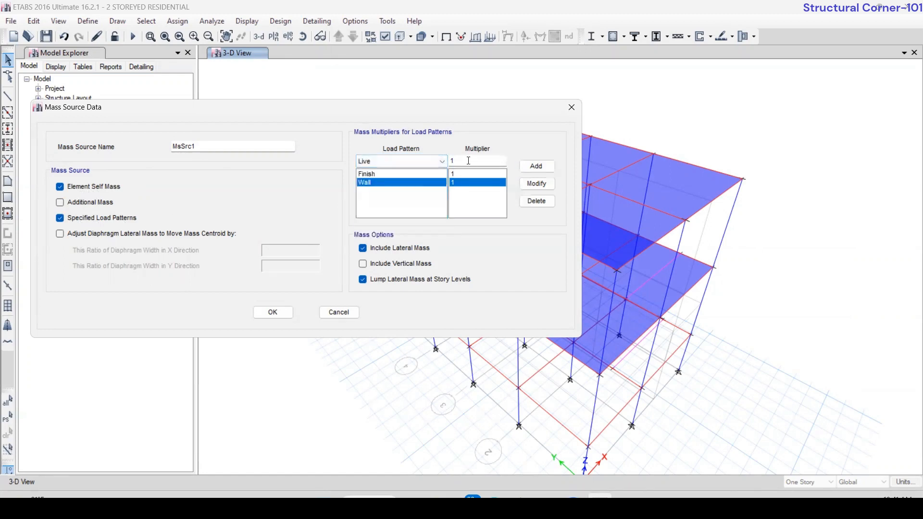
pyautogui.click(468, 161)
pyautogui.write('0.25')
pyautogui.click(537, 166)
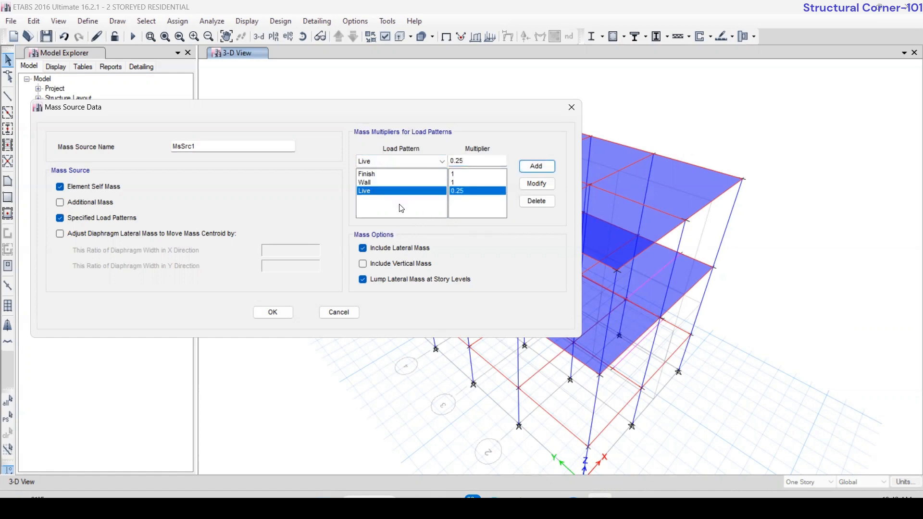
pyautogui.click(537, 202)
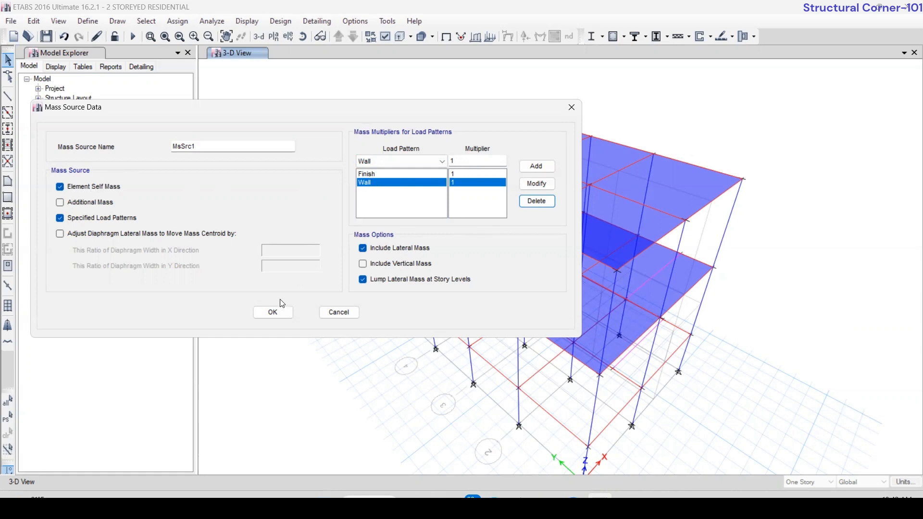
# Accept the mass source settings and run the analysis of the building model.
pyautogui.click(273, 312)
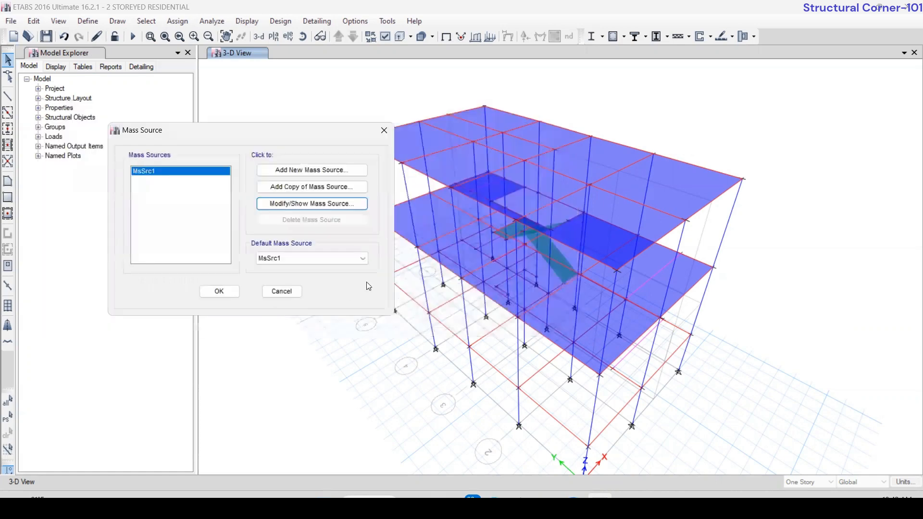
pyautogui.click(227, 292)
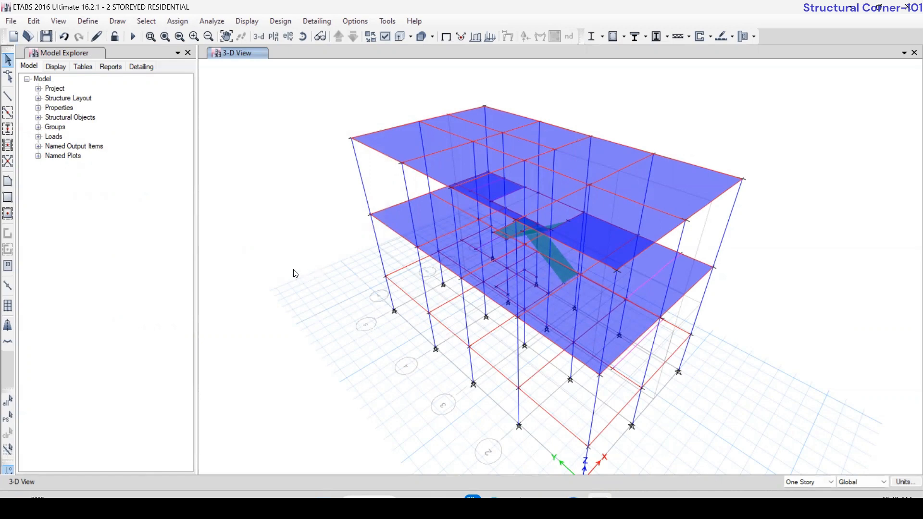
pyautogui.scroll(-3, 328, 250)
pyautogui.scroll(3, 329, 264)
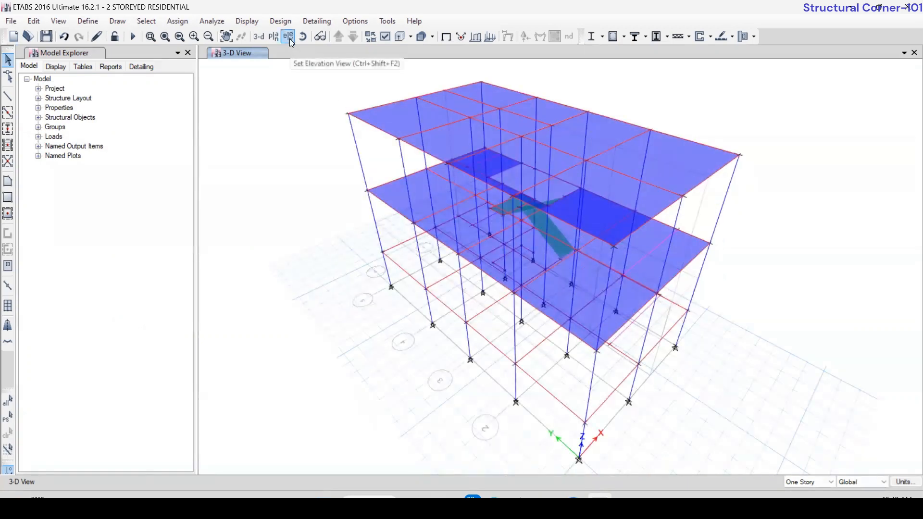
pyautogui.click(133, 36)
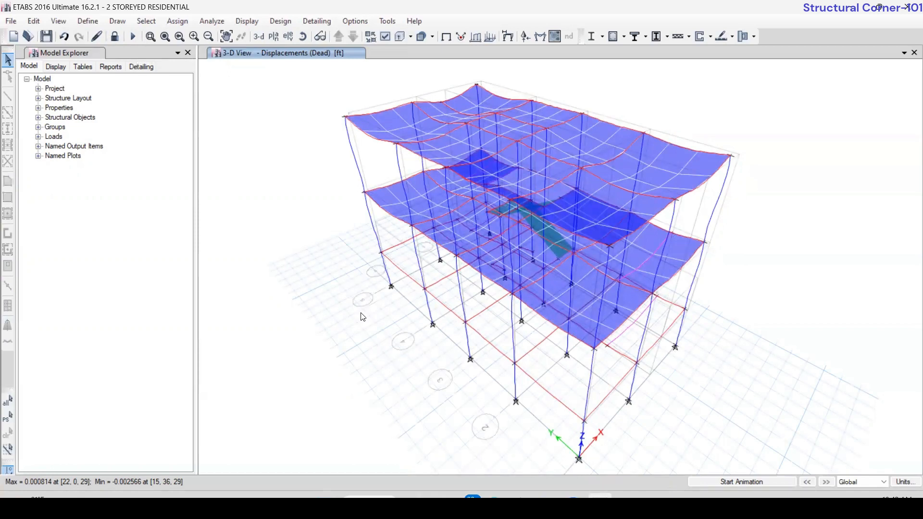
# Show the elevation view along grid line A and close the elevation settings.
pyautogui.click(289, 40)
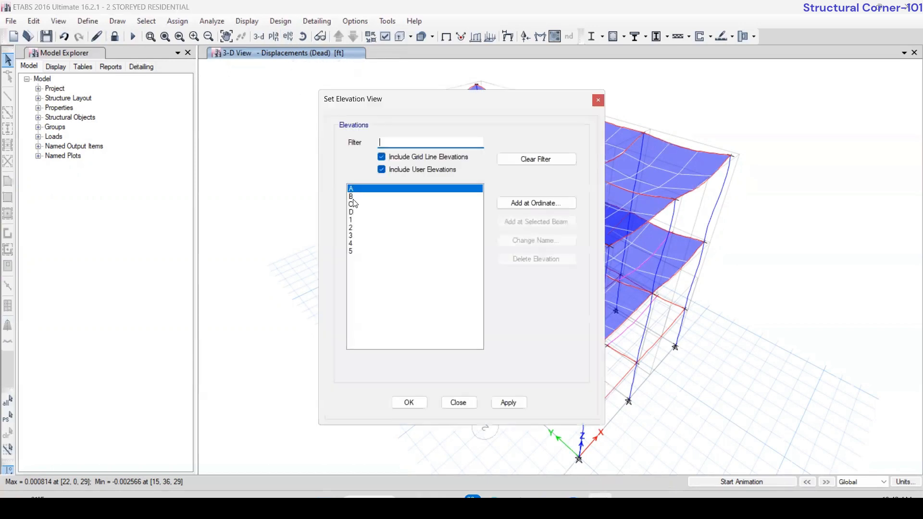
pyautogui.click(515, 404)
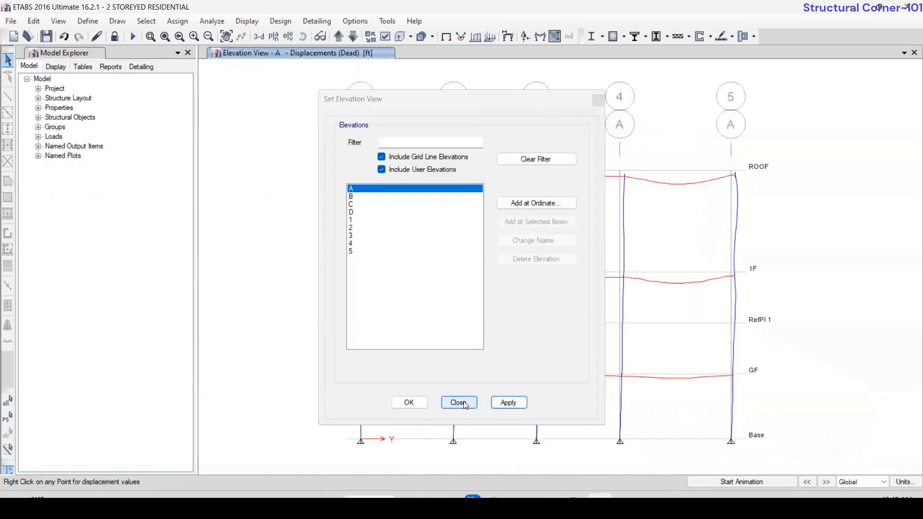
pyautogui.click(458, 402)
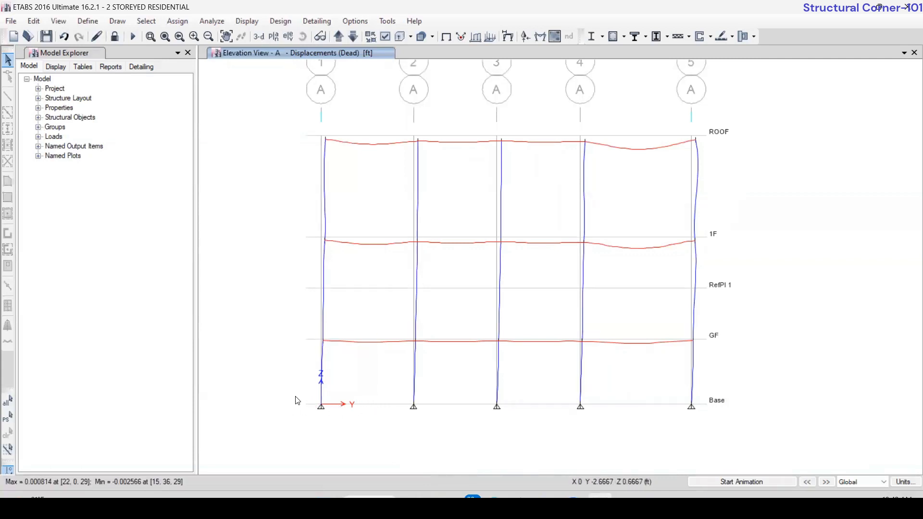
# Display the deformed shape of elevation A for load case EQy, step number 1, with automatic scaling.
pyautogui.click(505, 48)
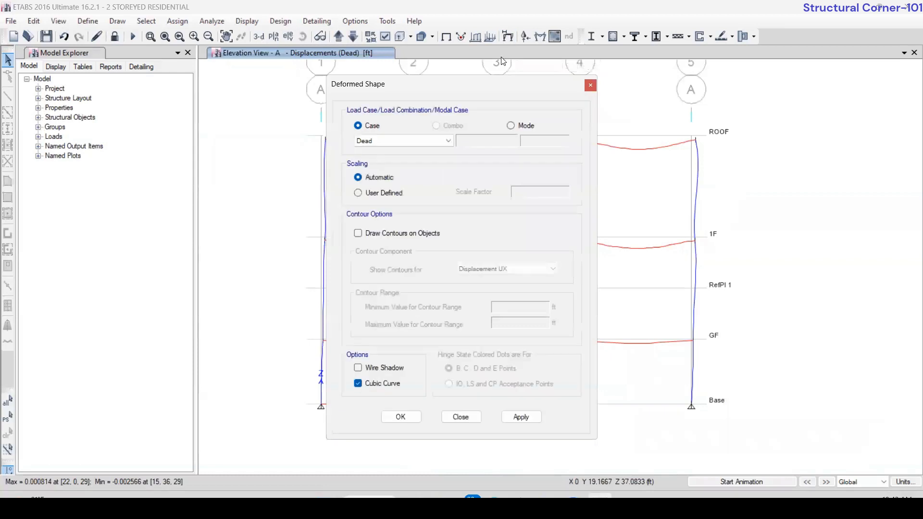
pyautogui.click(395, 140)
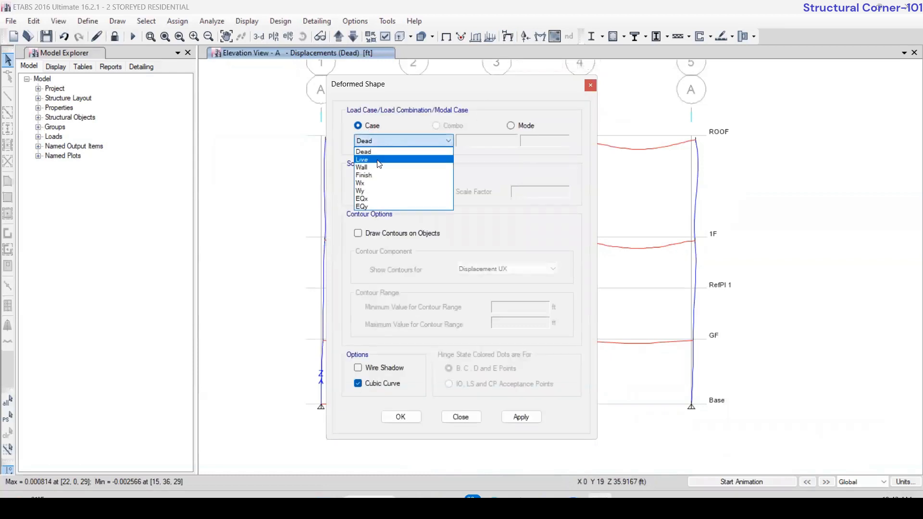
pyautogui.click(371, 206)
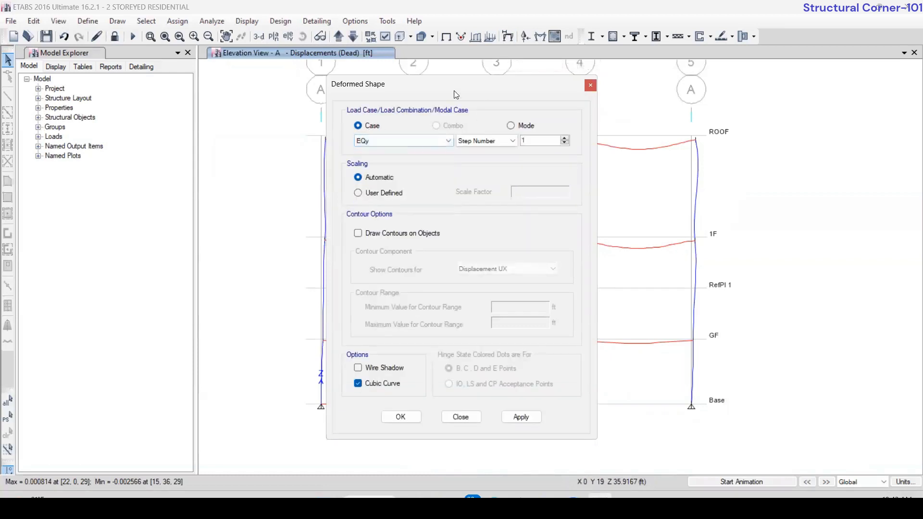
pyautogui.moveTo(468, 88); pyautogui.dragTo(166, 86)
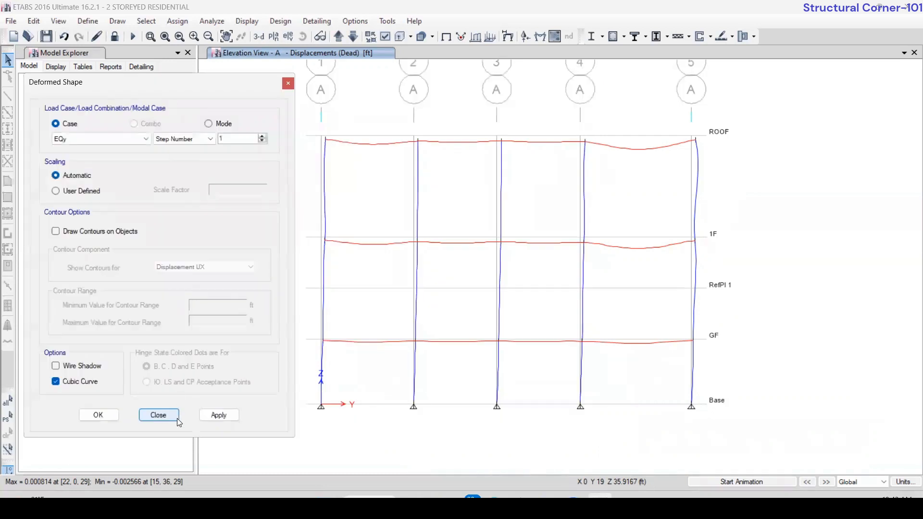
pyautogui.click(218, 414)
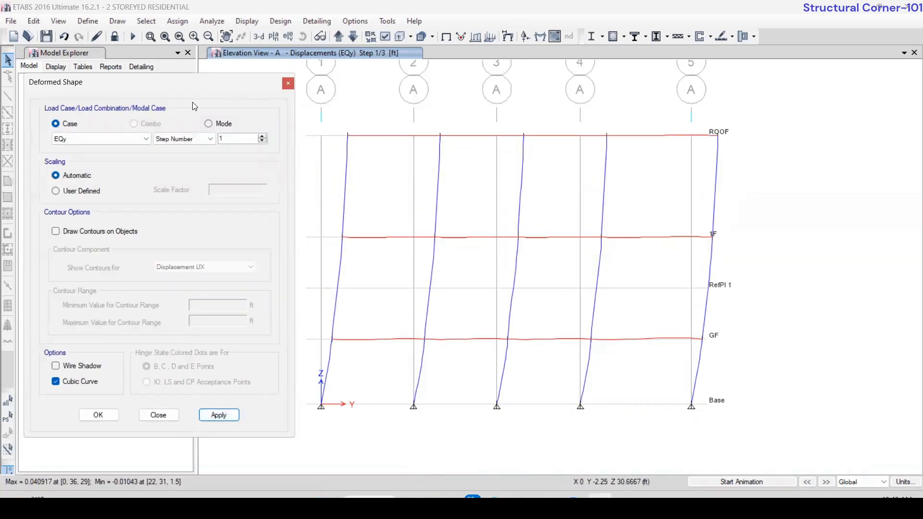
# Play and stop the EQy deformed shape animation, and check the displacements of the roof joint at grid 1.
pyautogui.moveTo(192, 82); pyautogui.dragTo(147, 85)
pyautogui.click(736, 482)
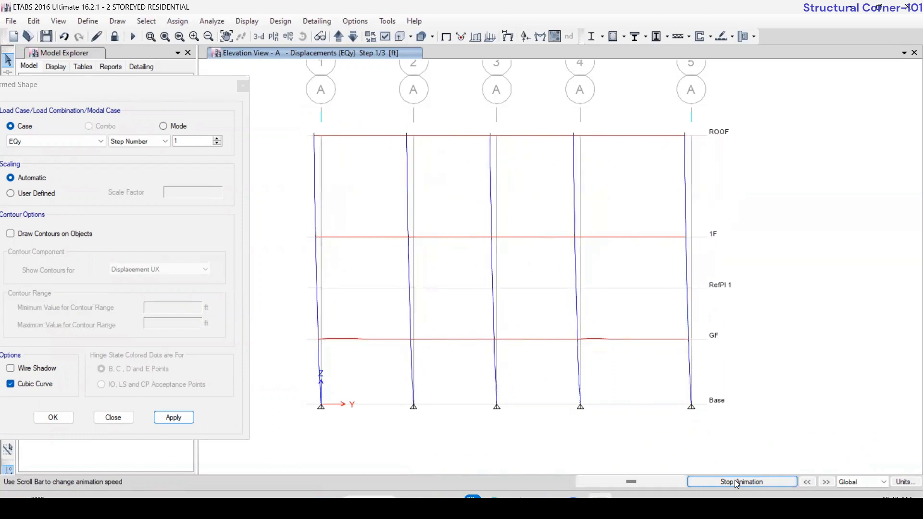
pyautogui.click(737, 483)
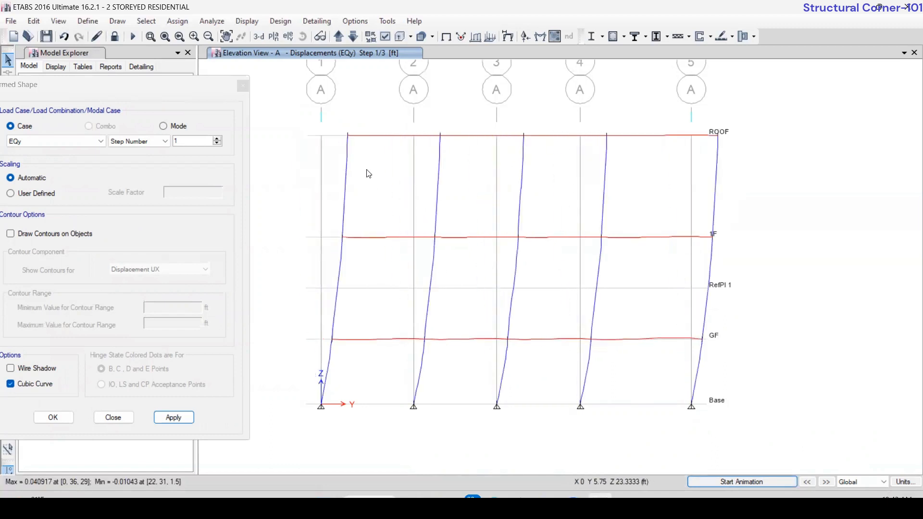
pyautogui.moveTo(349, 141)
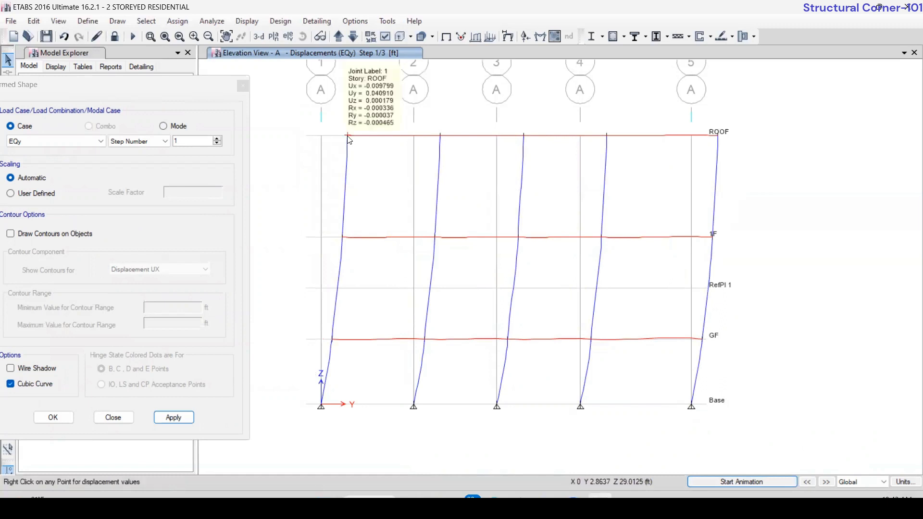
# Switch the model to consistent units based on inches and inspect the point displacements of the roof joint at grid 1.
pyautogui.click(895, 481)
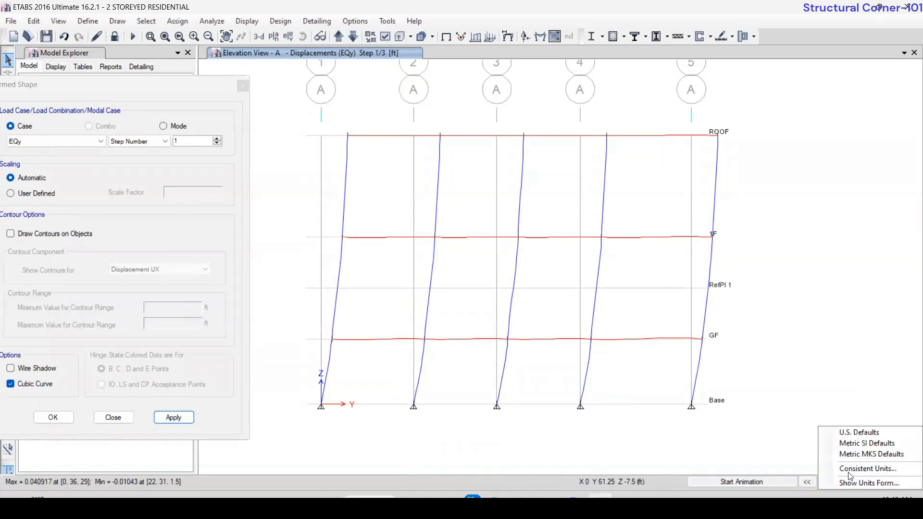
pyautogui.click(850, 471)
pyautogui.click(439, 196)
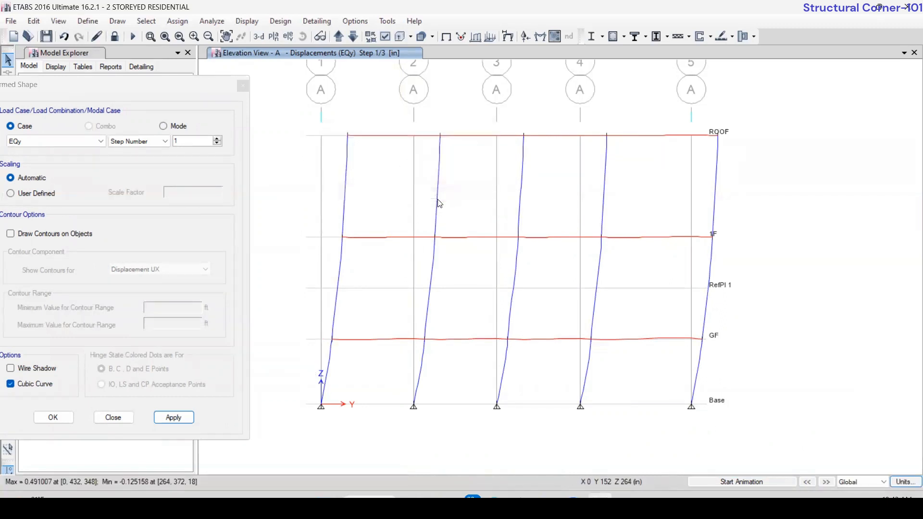
pyautogui.rightClick(348, 136)
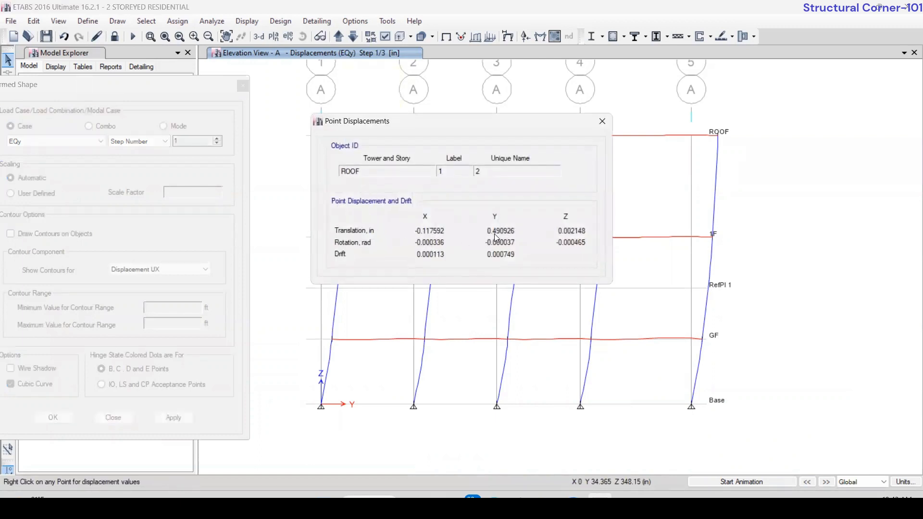
pyautogui.click(602, 121)
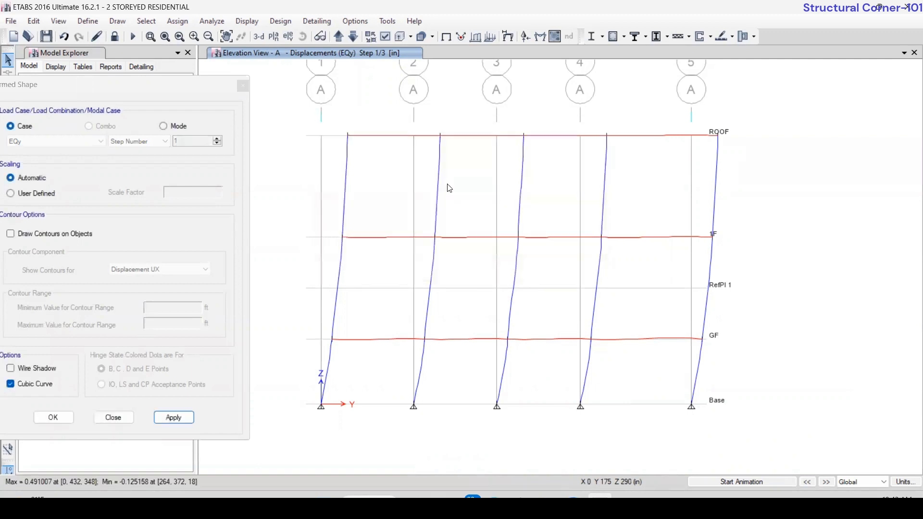
# Reapply the EQy deformed shape, replay its animation briefly and close the deformed shape settings.
pyautogui.click(173, 417)
pyautogui.click(711, 482)
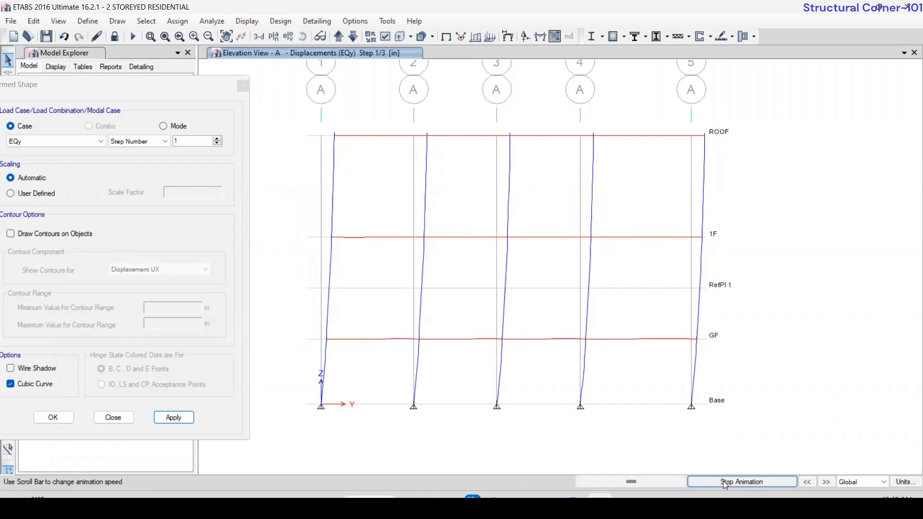
pyautogui.click(725, 482)
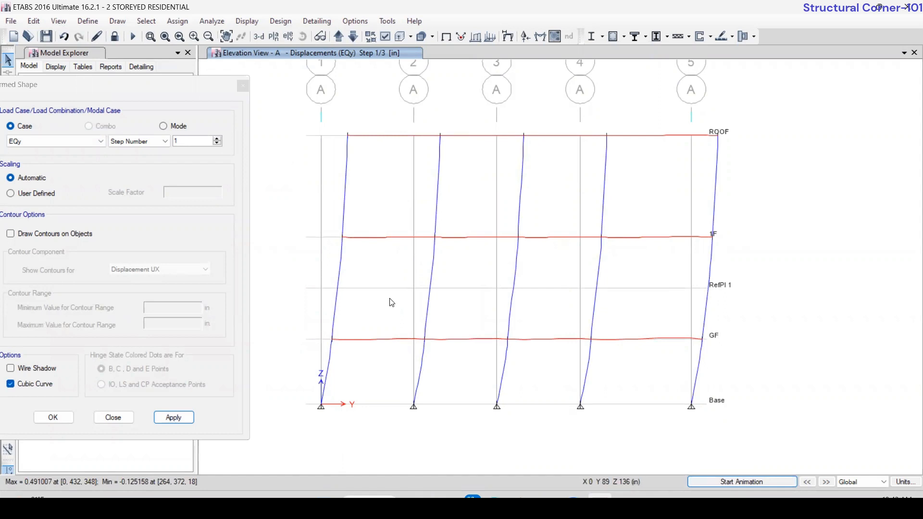
pyautogui.click(121, 416)
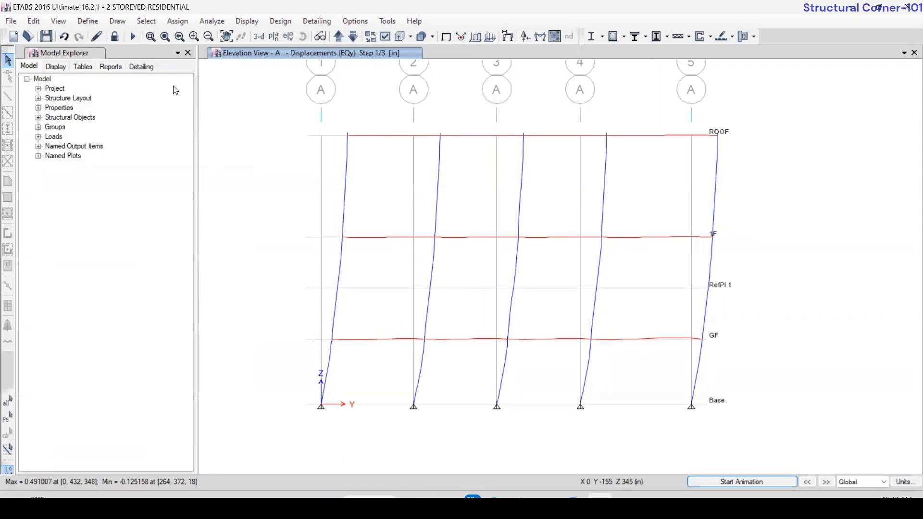
# Unlock the model, discarding its analysis results, and open mass source MsSrc1 for modification.
pyautogui.click(115, 37)
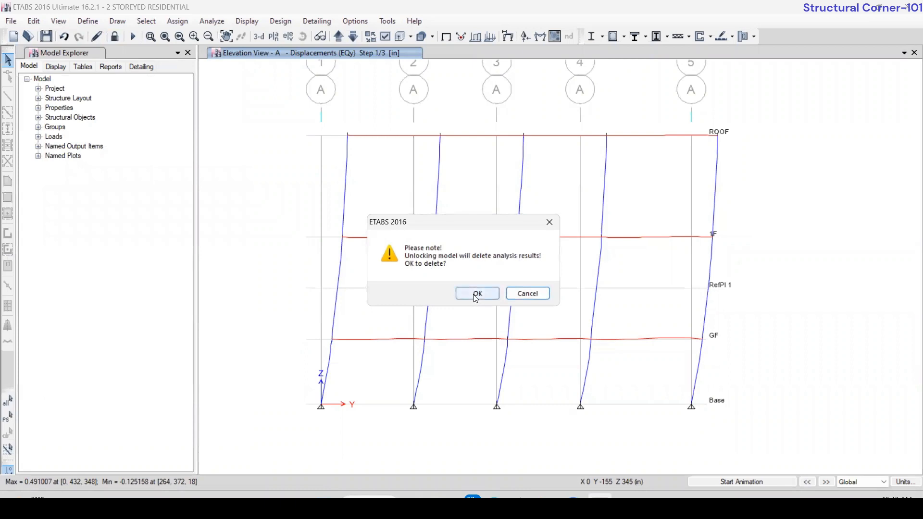
pyautogui.click(476, 294)
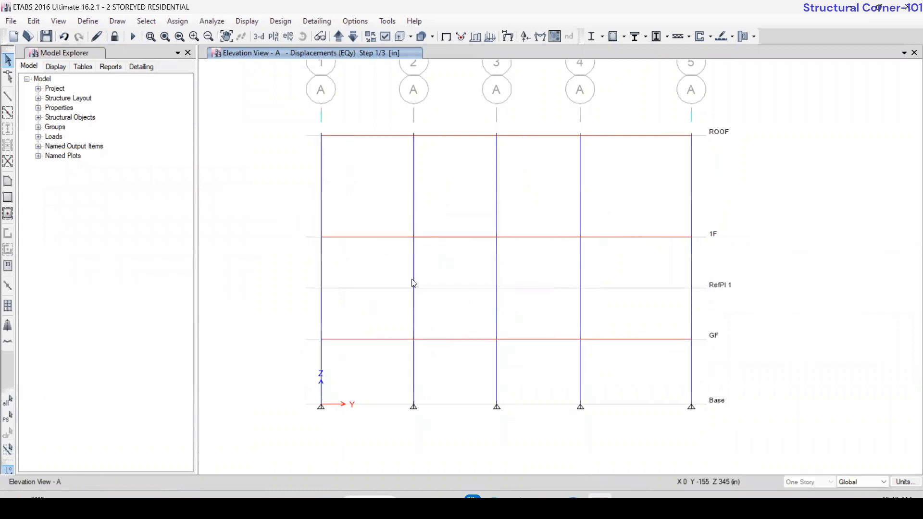
pyautogui.click(86, 21)
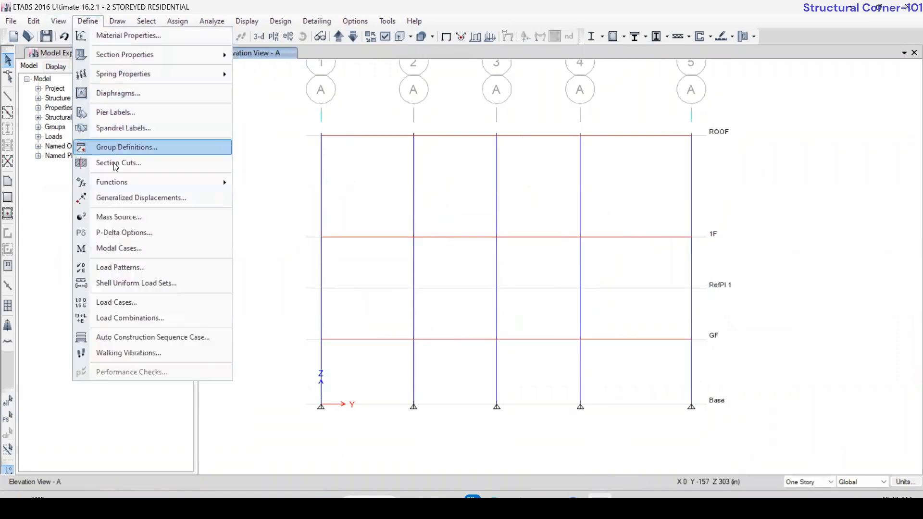
pyautogui.click(126, 216)
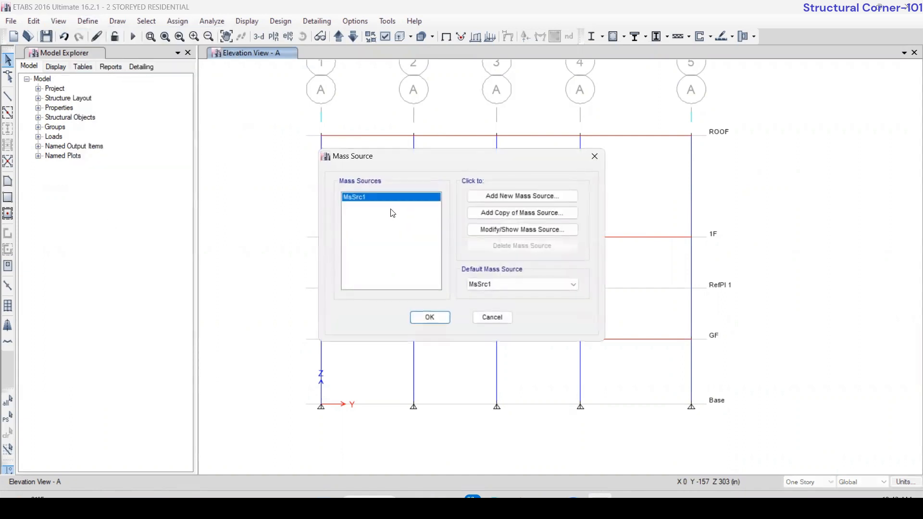
pyautogui.click(494, 231)
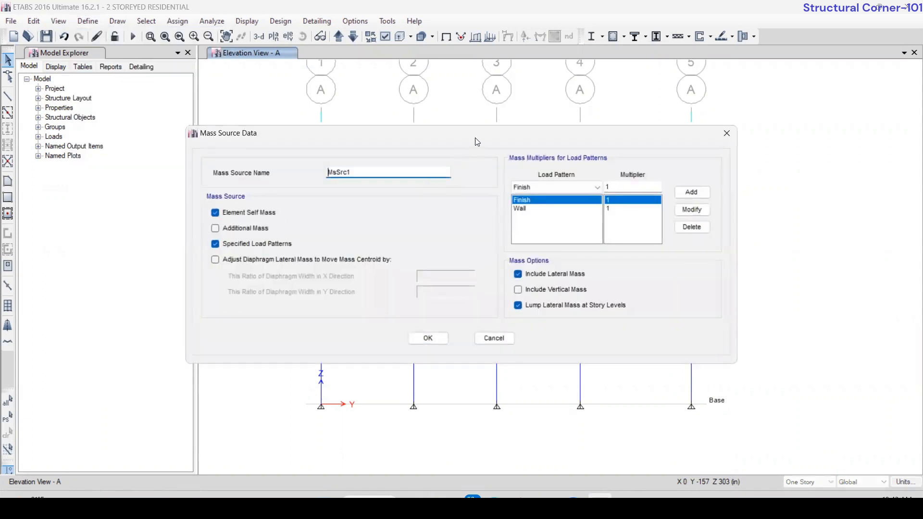
pyautogui.moveTo(476, 141); pyautogui.dragTo(296, 136)
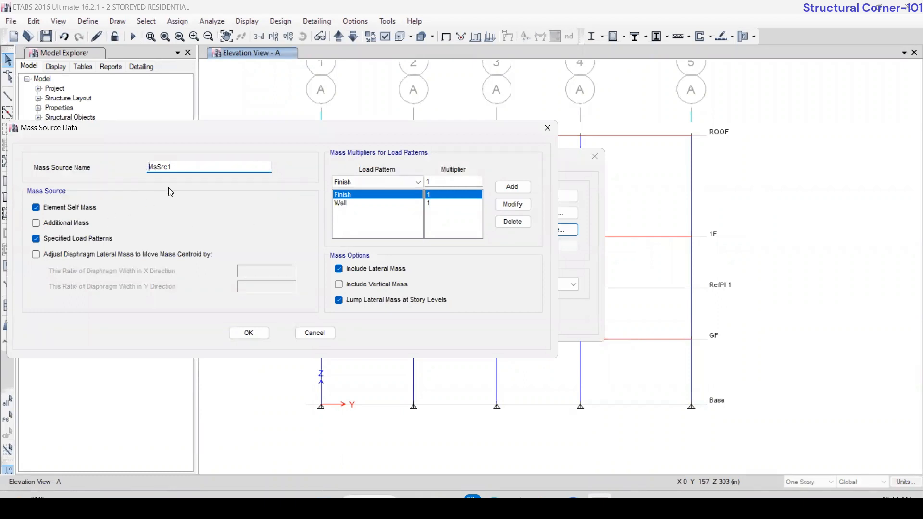
# Exclude Element Self Mass and Specified Load Patterns from mass source MsSrc1 and rerun the analysis.
pyautogui.click(36, 208)
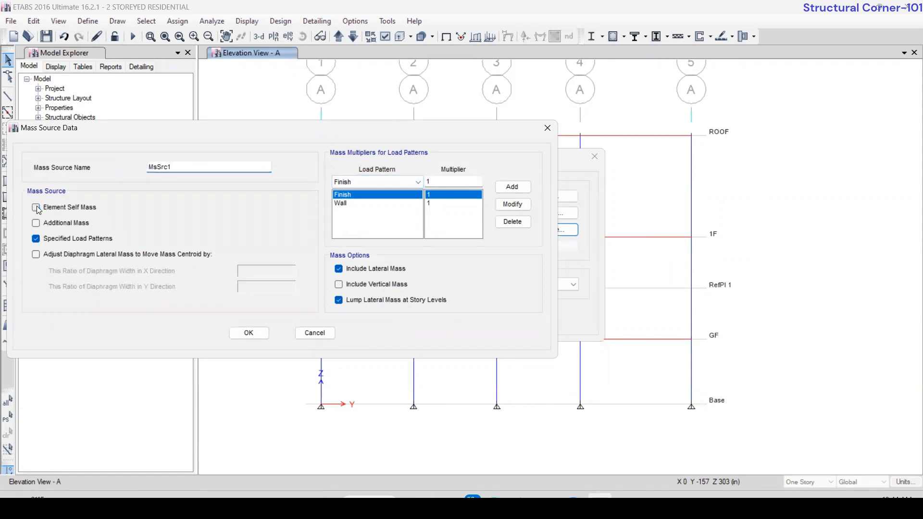
pyautogui.click(36, 239)
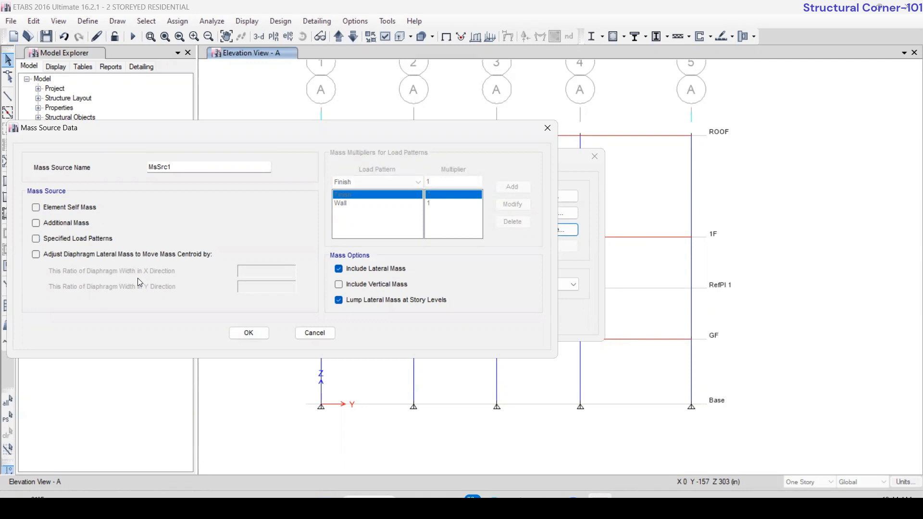
pyautogui.click(249, 333)
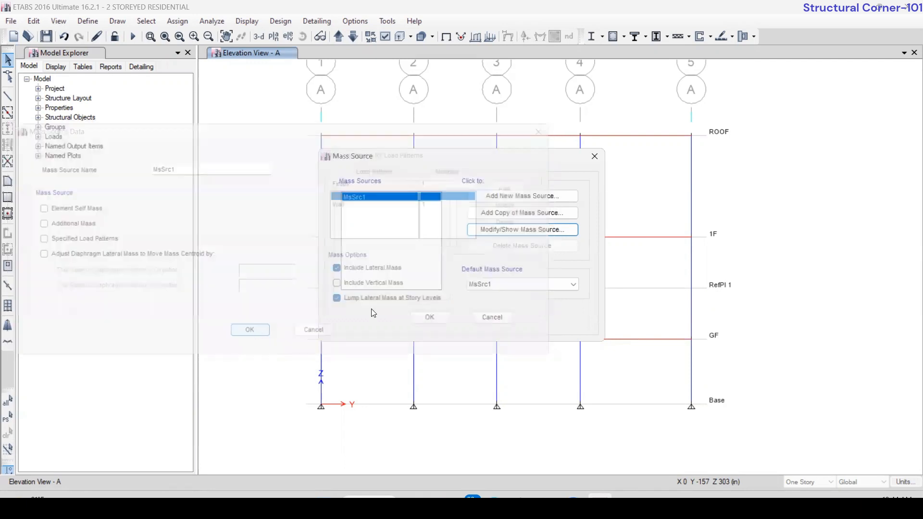
pyautogui.click(427, 318)
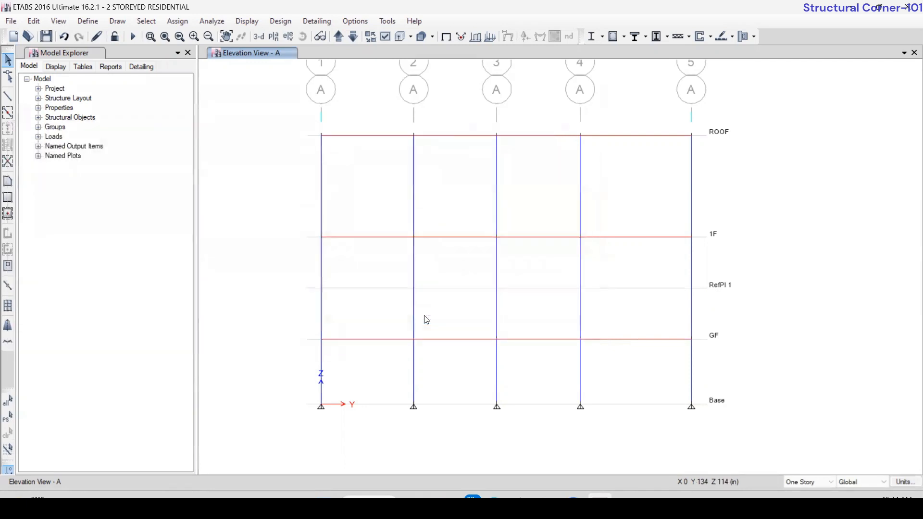
pyautogui.click(132, 38)
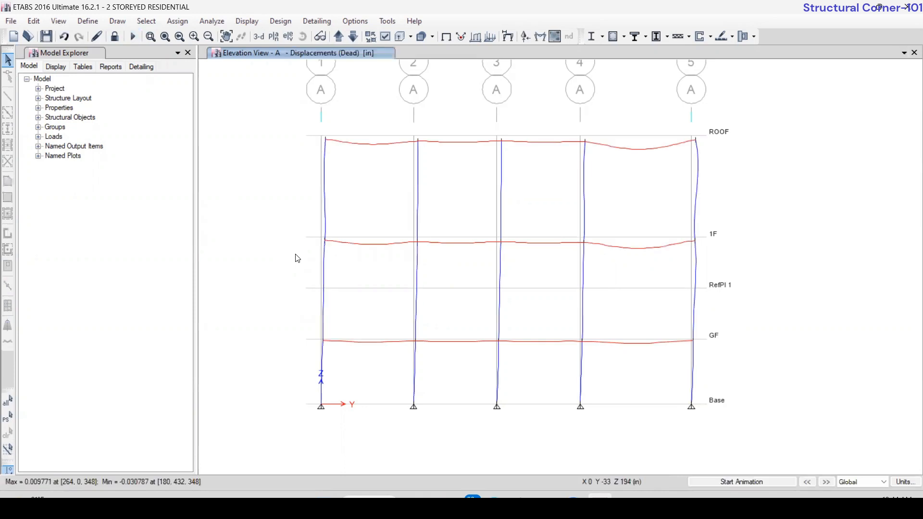
# Display the EQy deformed shape from the new analysis on elevation A and check the roof joint displacements at grid 1.
pyautogui.click(508, 37)
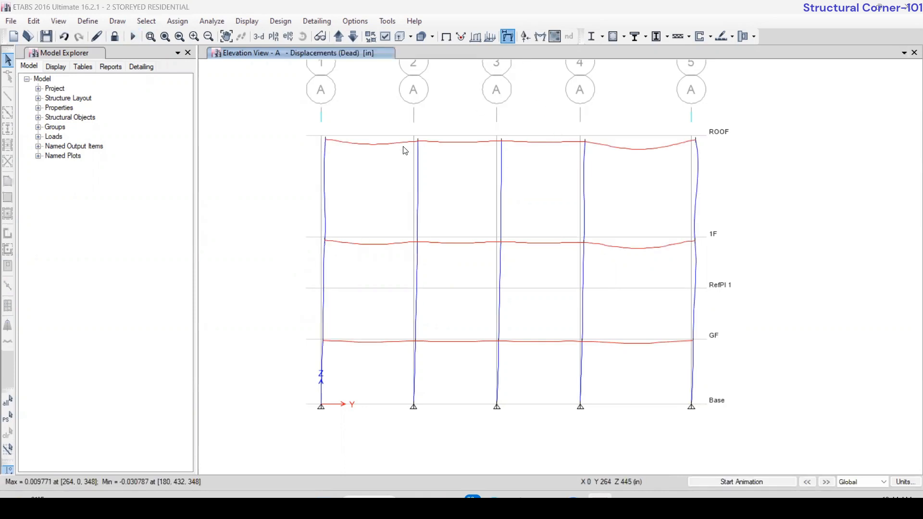
pyautogui.click(71, 141)
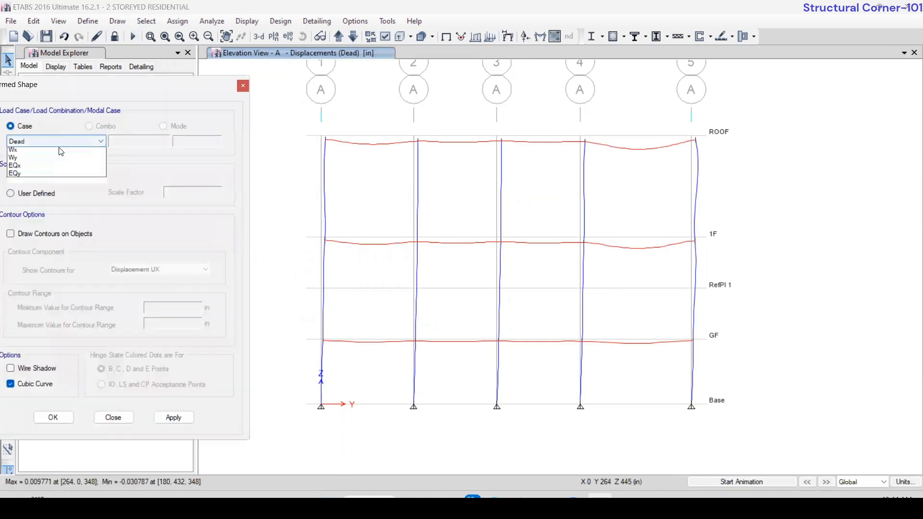
pyautogui.click(25, 211)
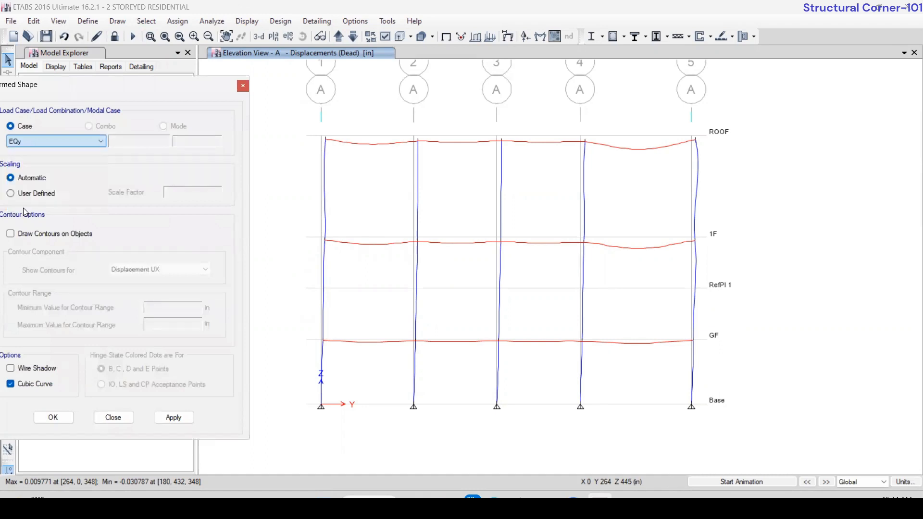
pyautogui.click(174, 417)
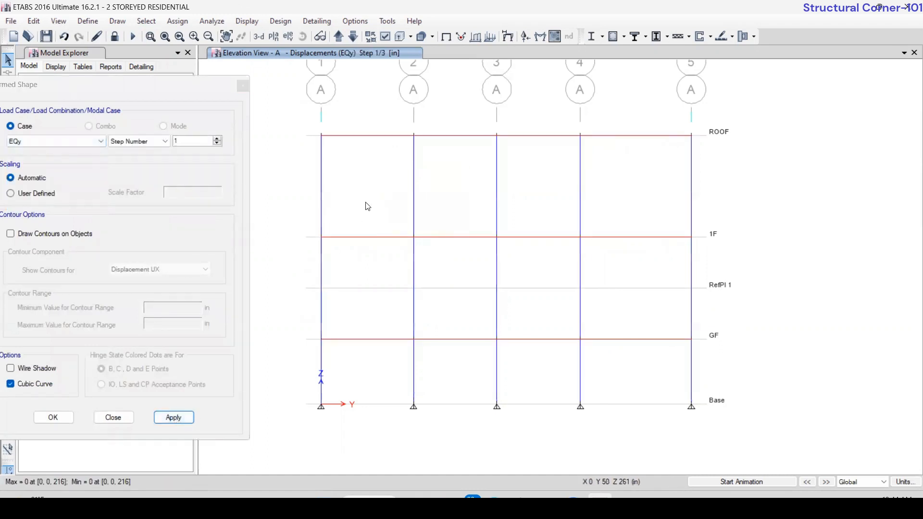
pyautogui.click(175, 417)
pyautogui.click(331, 177)
pyautogui.moveTo(322, 140)
pyautogui.click(113, 417)
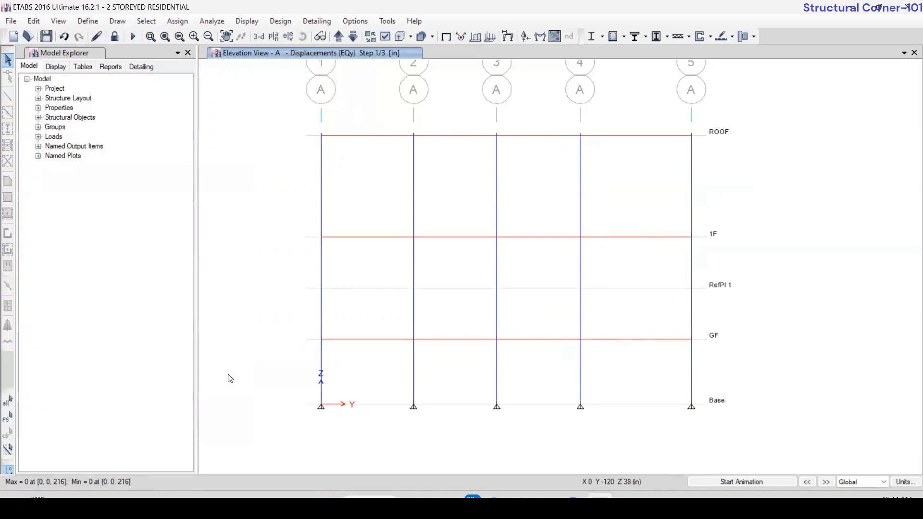
# Unlock the model, deleting its analysis results, and include Element Self Mass and Specified Load Patterns in mass source MsSrc1.
pyautogui.click(114, 38)
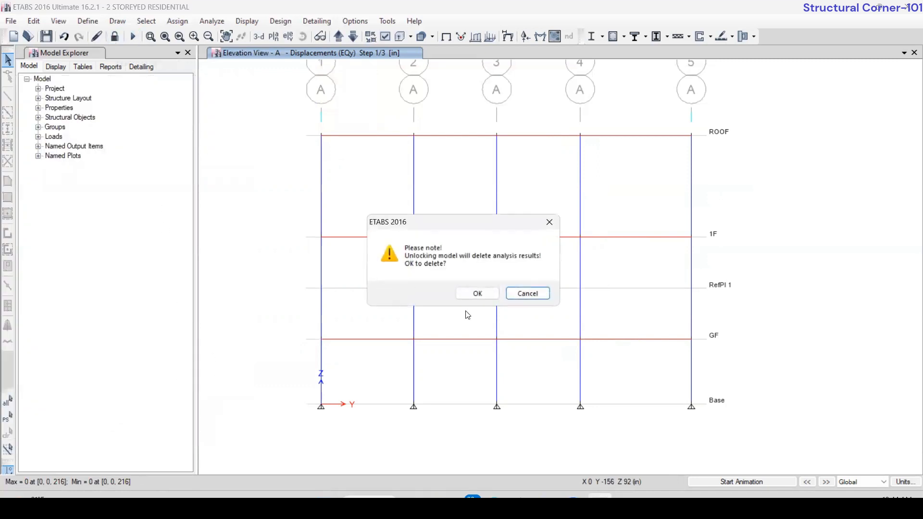
pyautogui.click(476, 292)
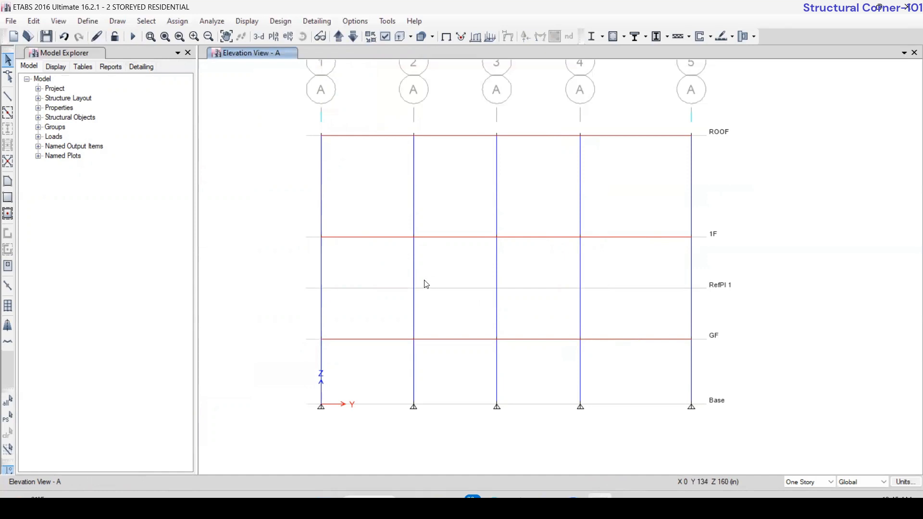
pyautogui.click(85, 22)
pyautogui.click(118, 216)
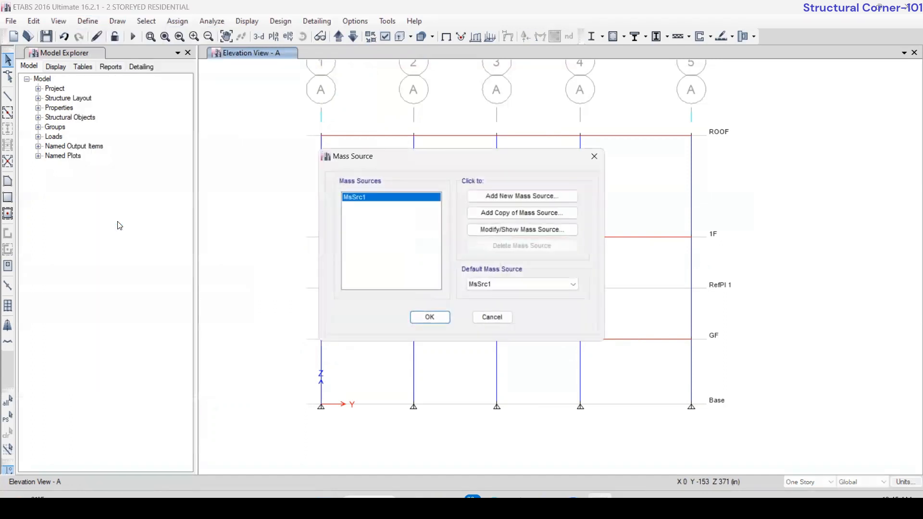
pyautogui.click(522, 229)
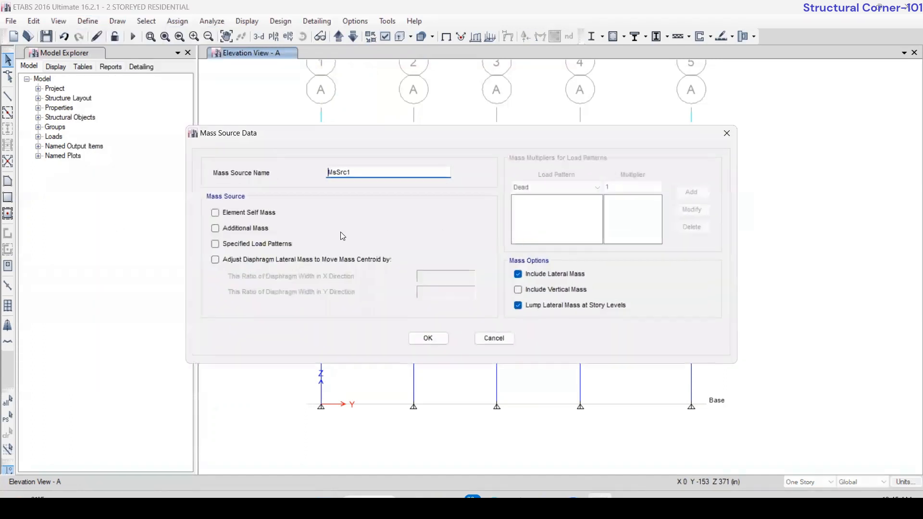
pyautogui.click(215, 212)
pyautogui.click(216, 245)
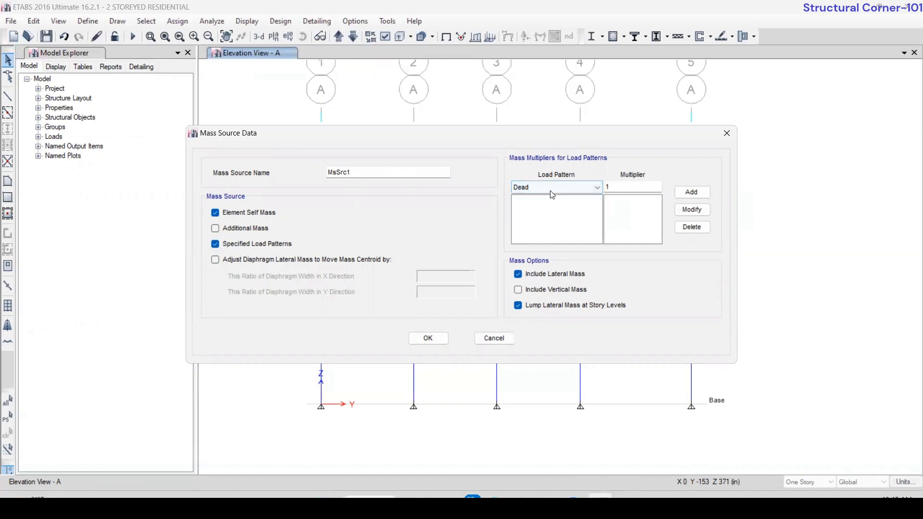
# Add the Wall and Finish load patterns to the MsSrc1 mass multipliers, each with a multiplier of 1, and accept the mass source definition.
pyautogui.click(577, 190)
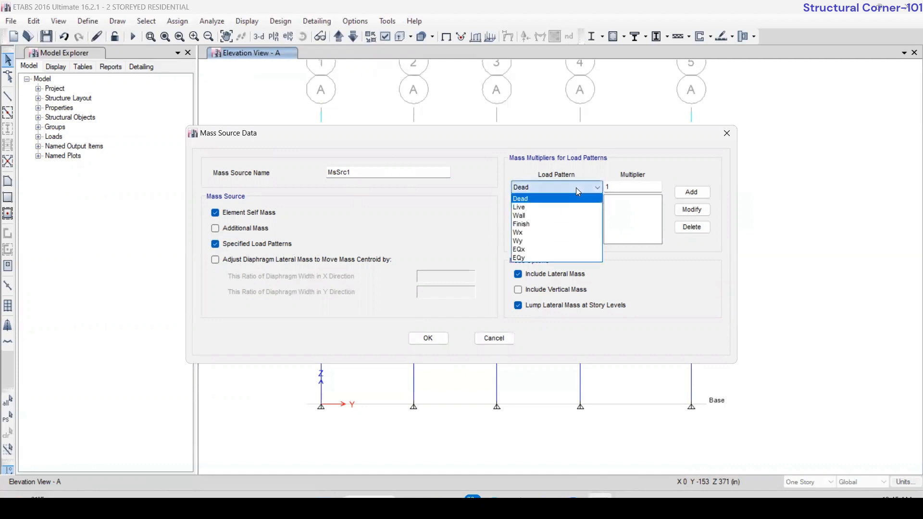
pyautogui.click(531, 216)
pyautogui.click(682, 193)
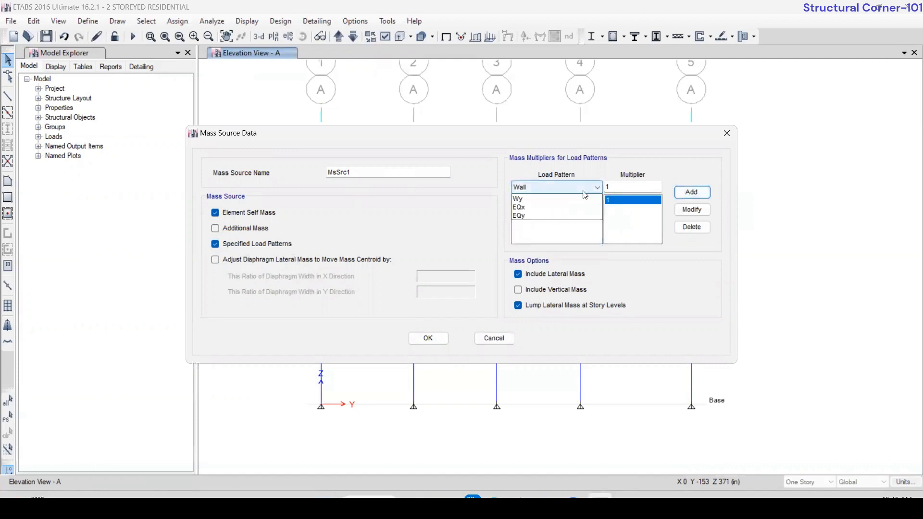
pyautogui.click(577, 187)
pyautogui.click(539, 225)
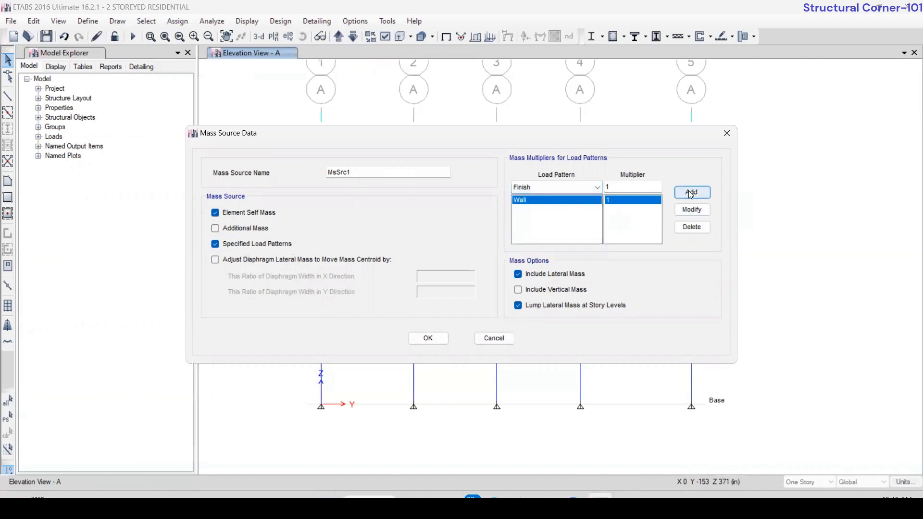
pyautogui.click(689, 192)
pyautogui.click(431, 340)
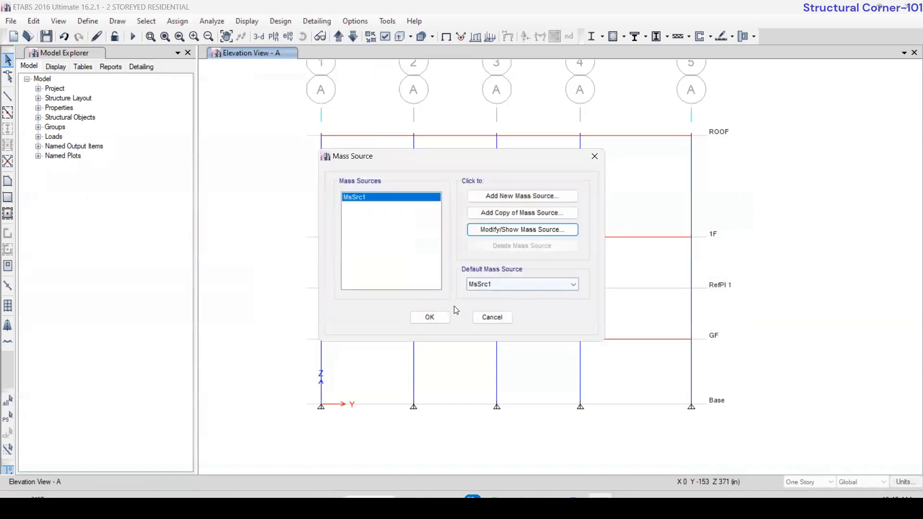
pyautogui.click(430, 316)
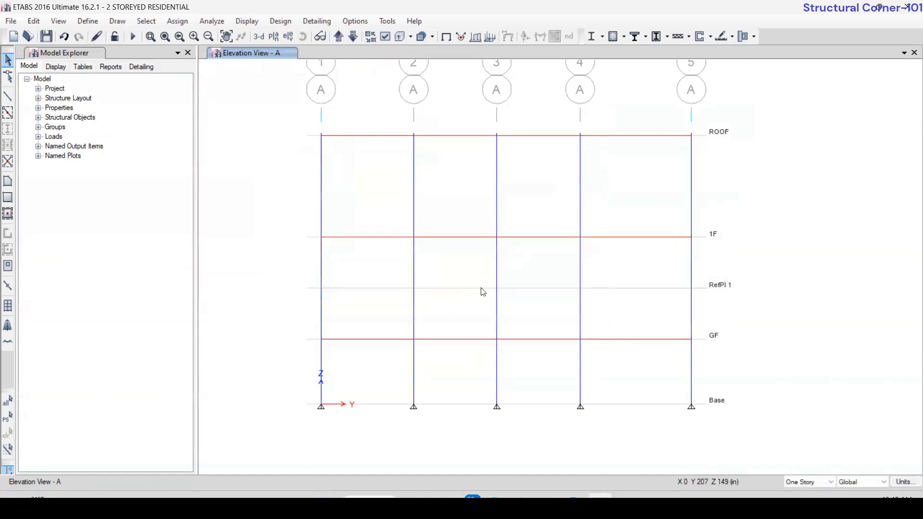